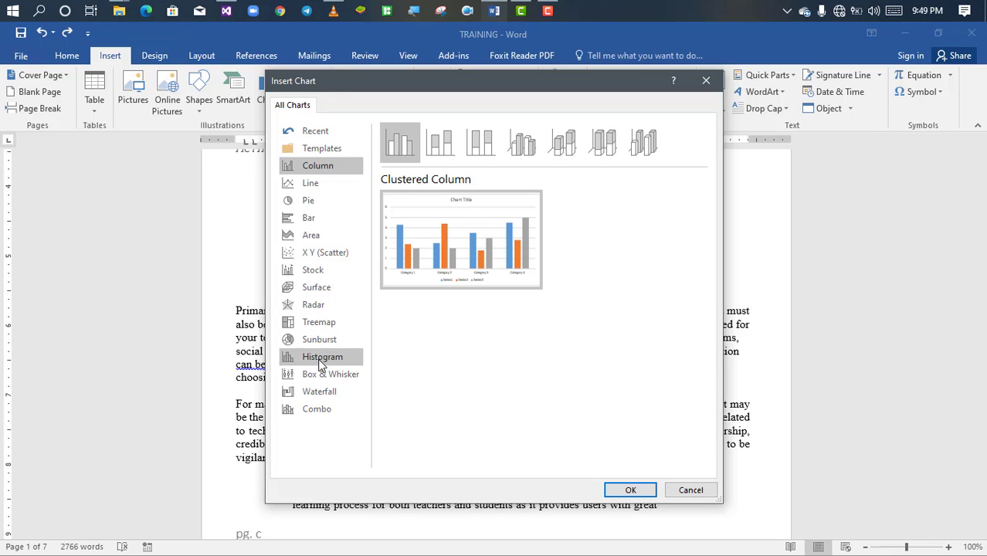
# Step: Insert a standard 2-D pie chart into the document
pyautogui.click(319, 207)
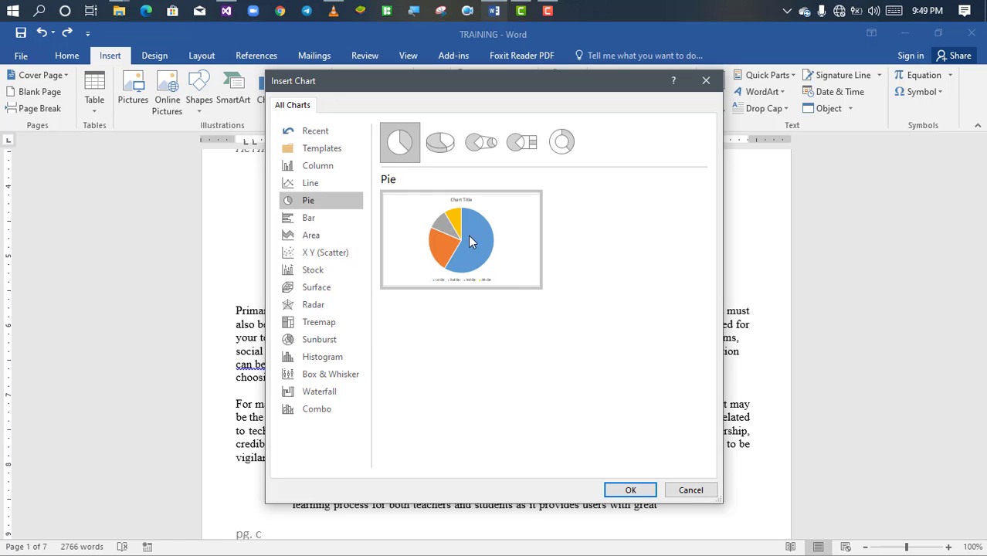
pyautogui.click(629, 491)
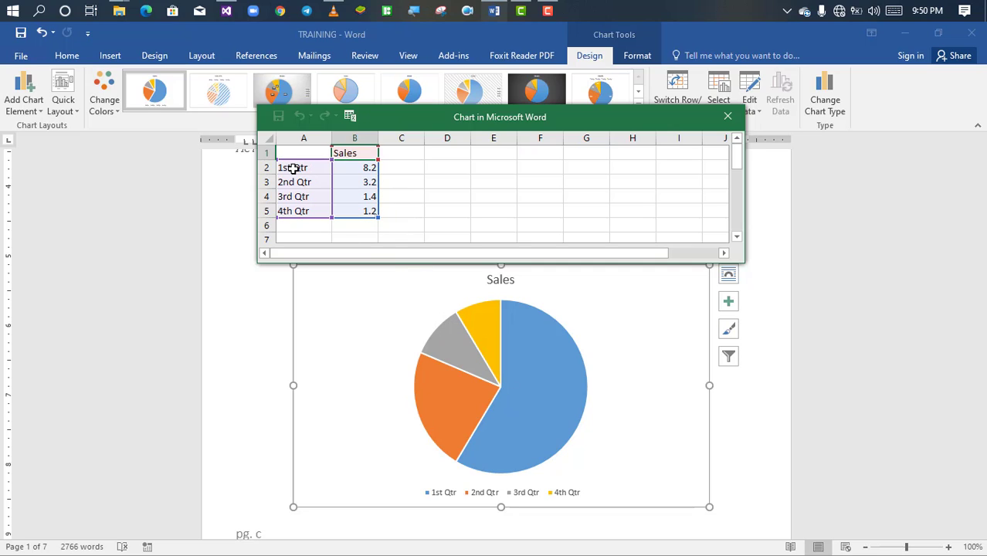
# Step: Replace the four category names in A2:A5 of the chart data with SCIENCE, ENGLISH, MATHS and SOCIAL STUDIES
pyautogui.moveTo(293, 168); pyautogui.dragTo(356, 179)
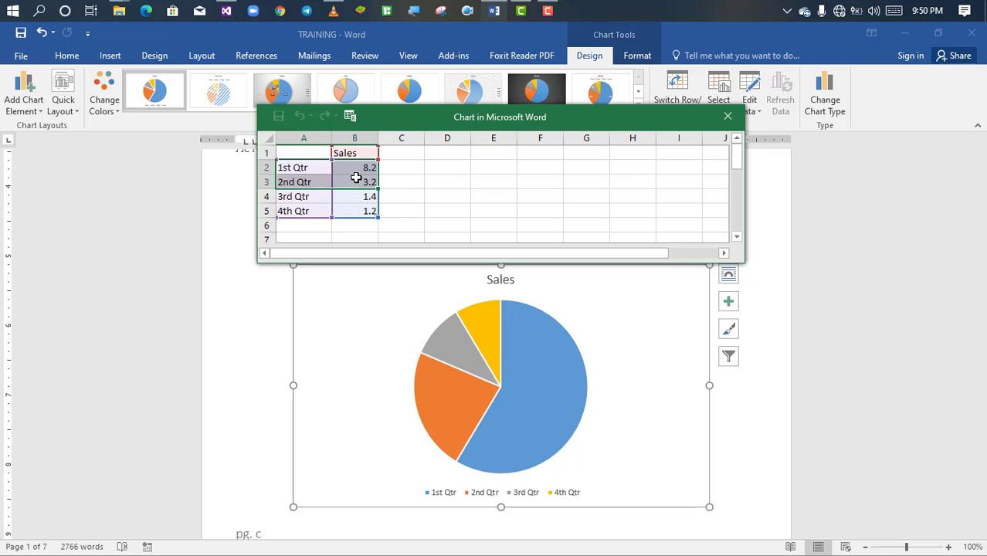
pyautogui.click(290, 167)
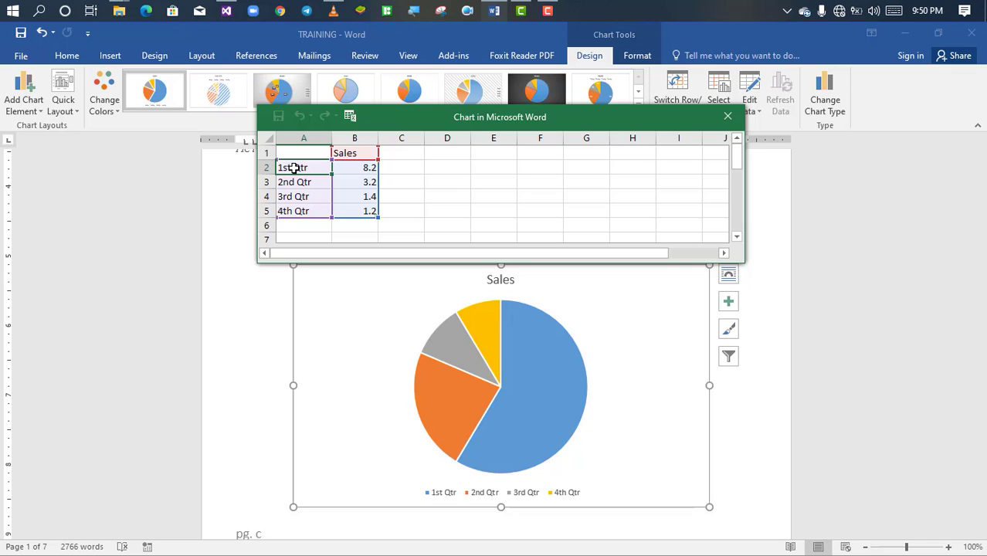
pyautogui.write('SCIENCE')
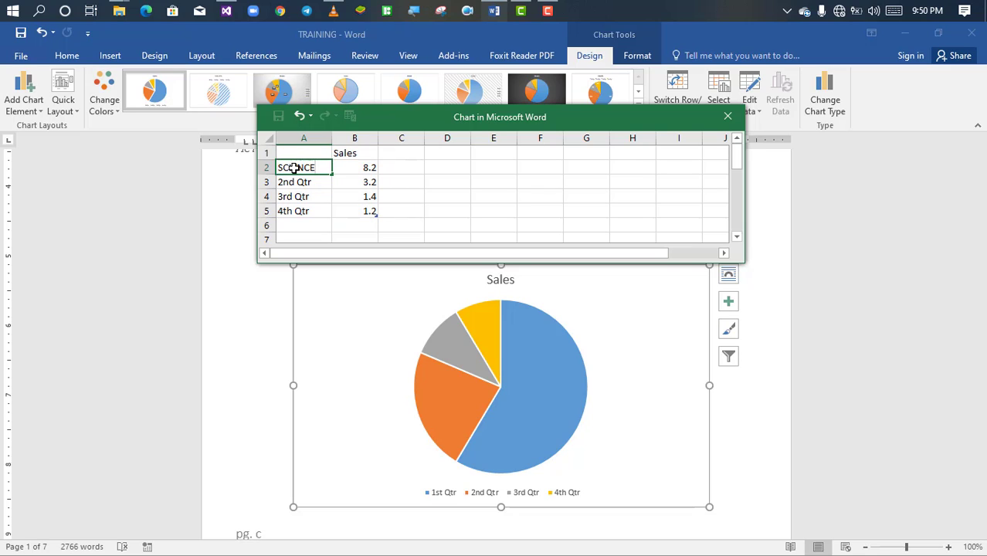
pyautogui.press('Return')
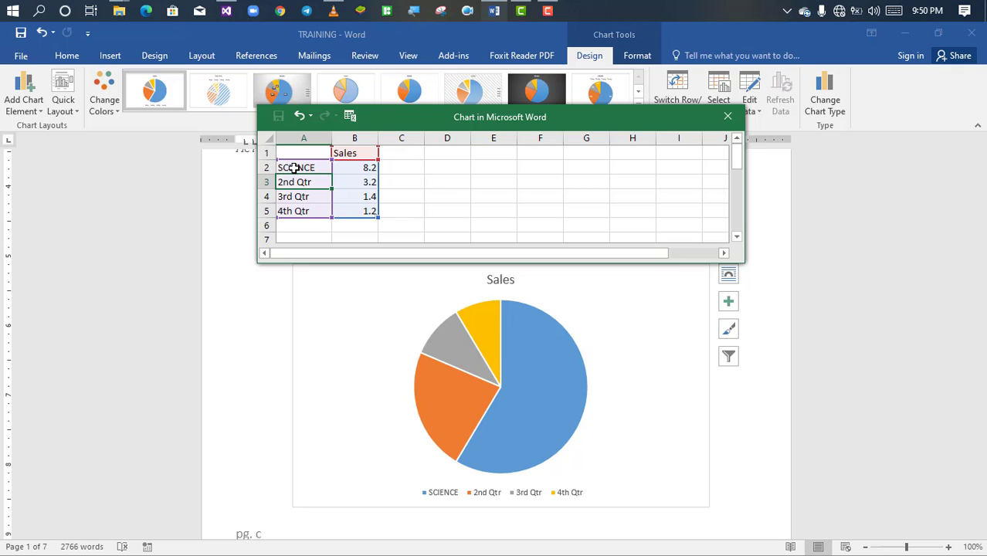
pyautogui.write('EN')
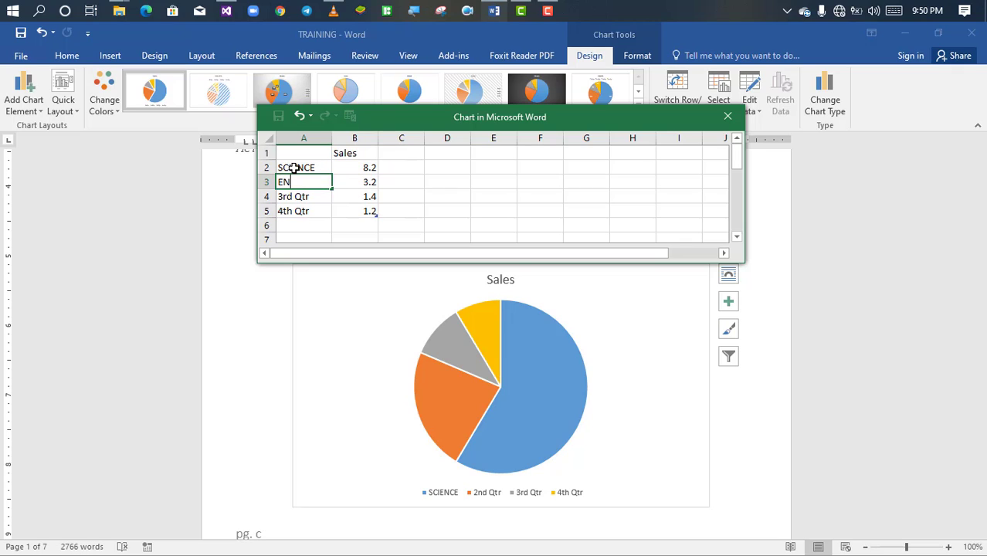
pyautogui.write('GLISH')
pyautogui.press('Return')
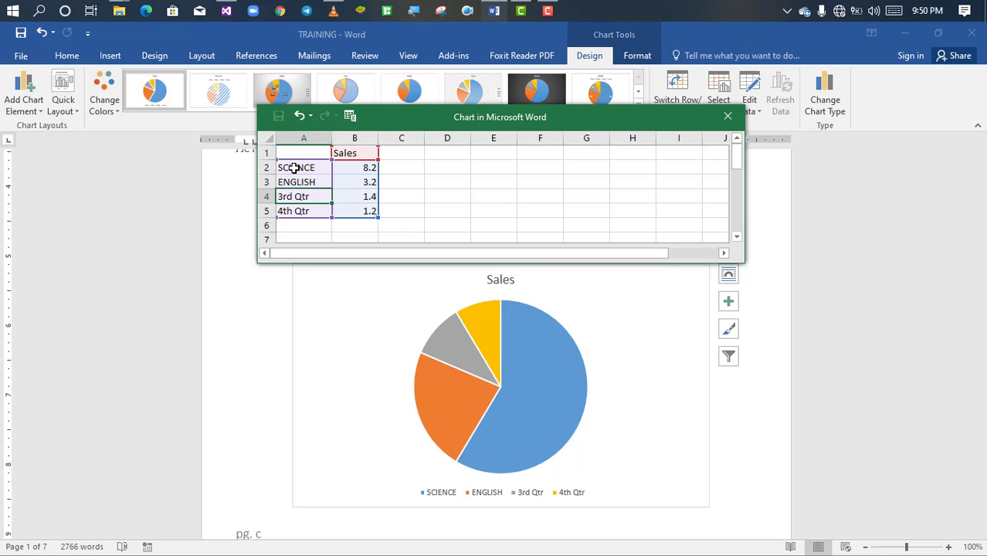
pyautogui.write('MATHS')
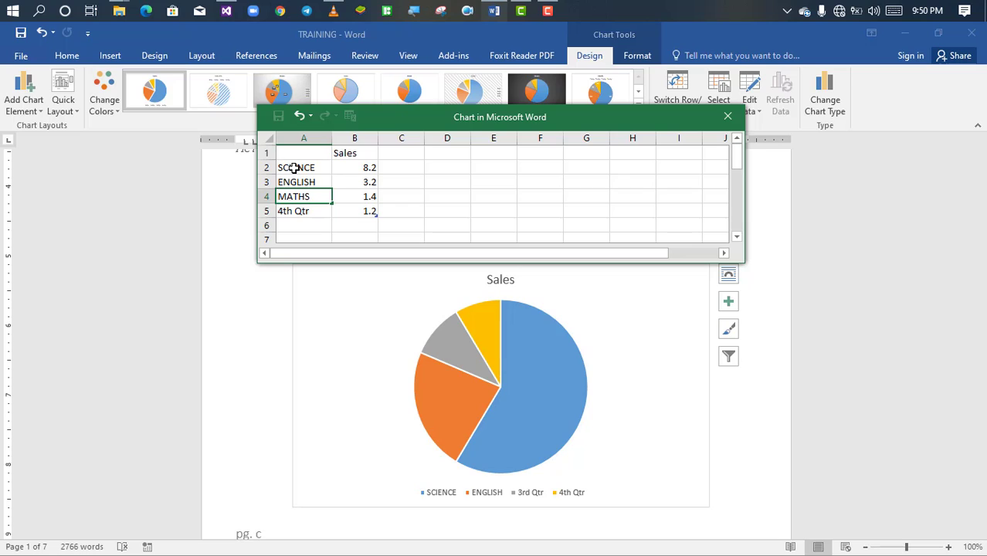
pyautogui.press('Return')
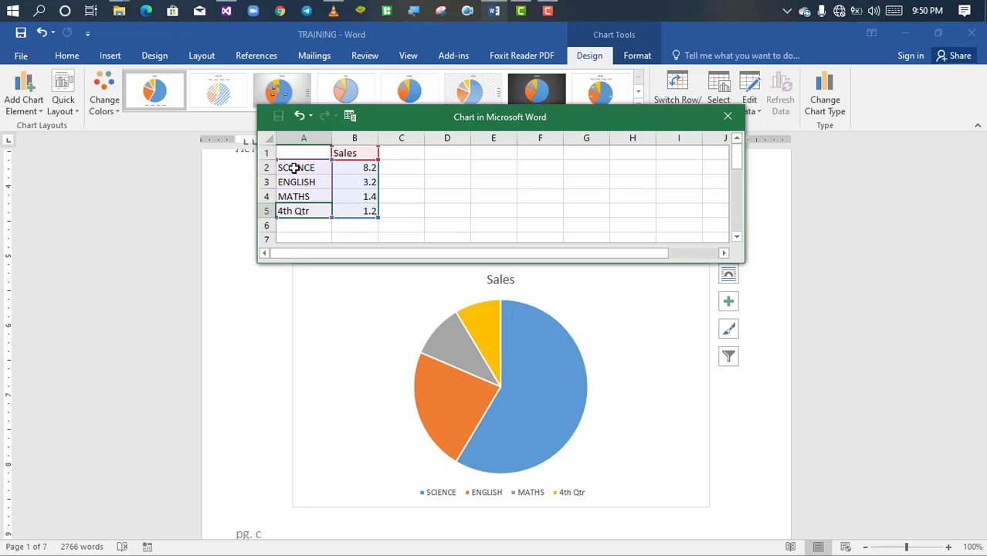
pyautogui.write('SOC')
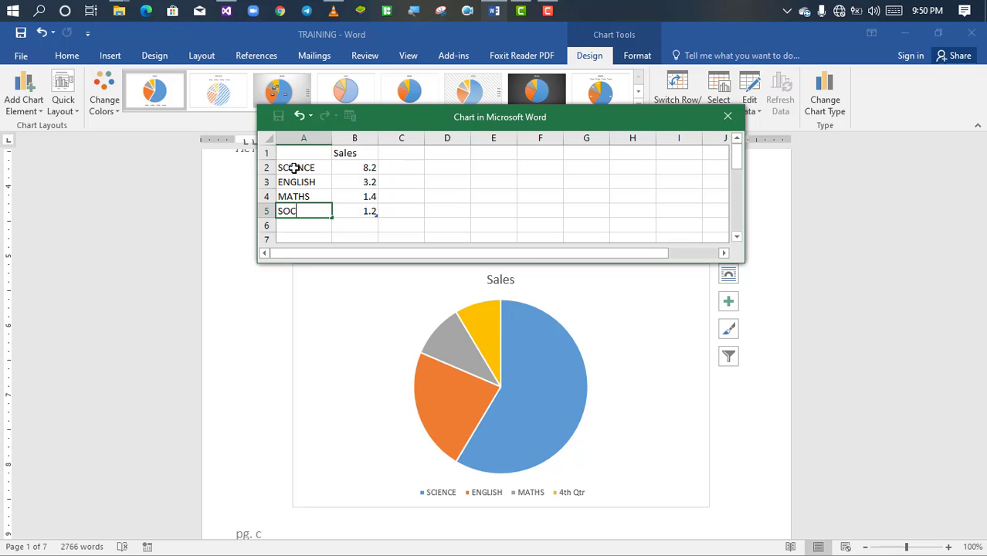
pyautogui.write('IAL STUDIES')
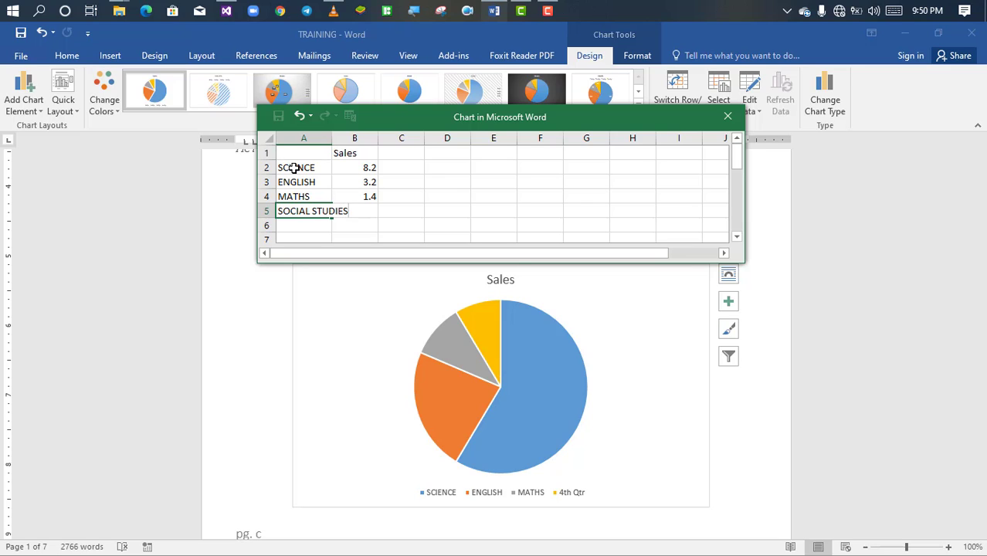
pyautogui.press('Return')
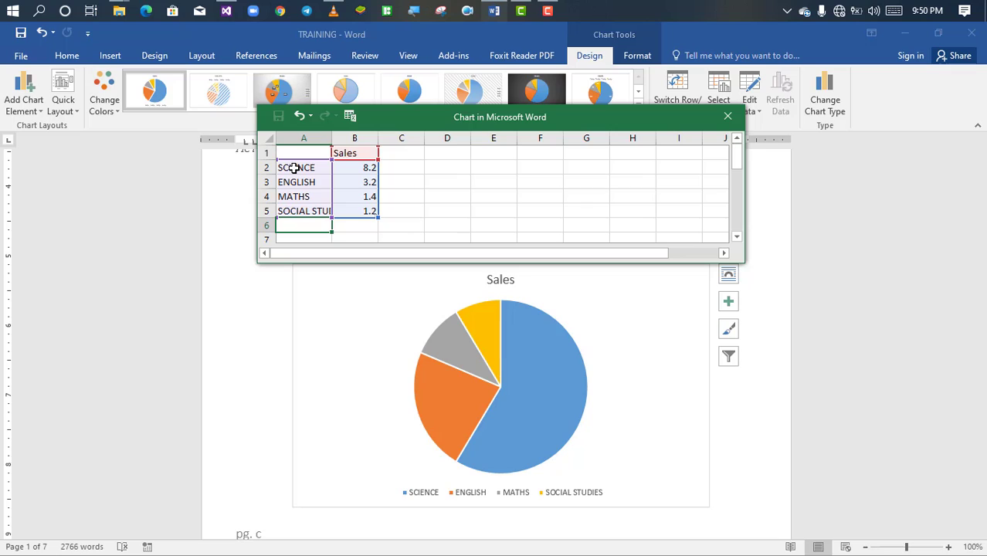
# Step: Change the series heading in cell B1 of the chart data to PERCENTAGE
pyautogui.click(351, 152)
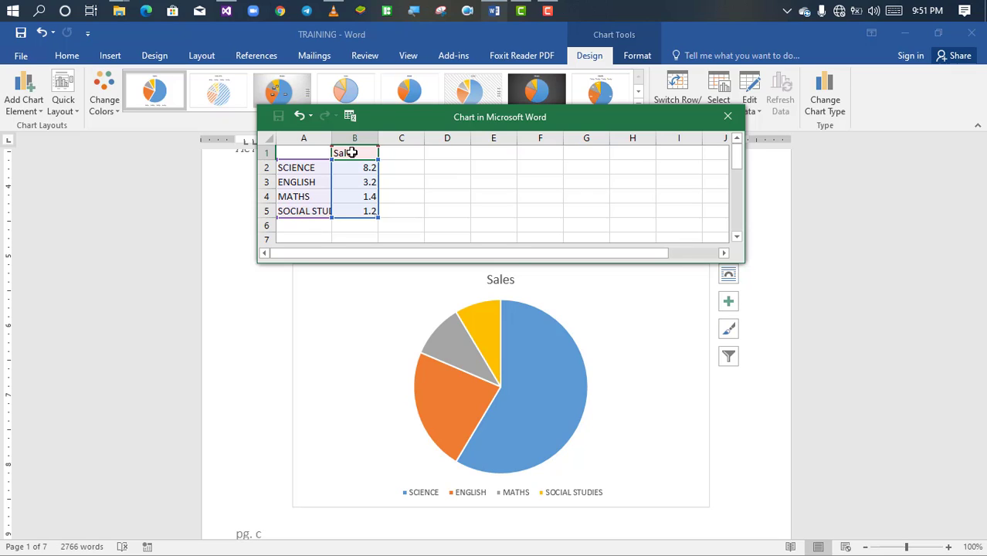
pyautogui.write('PERCEN')
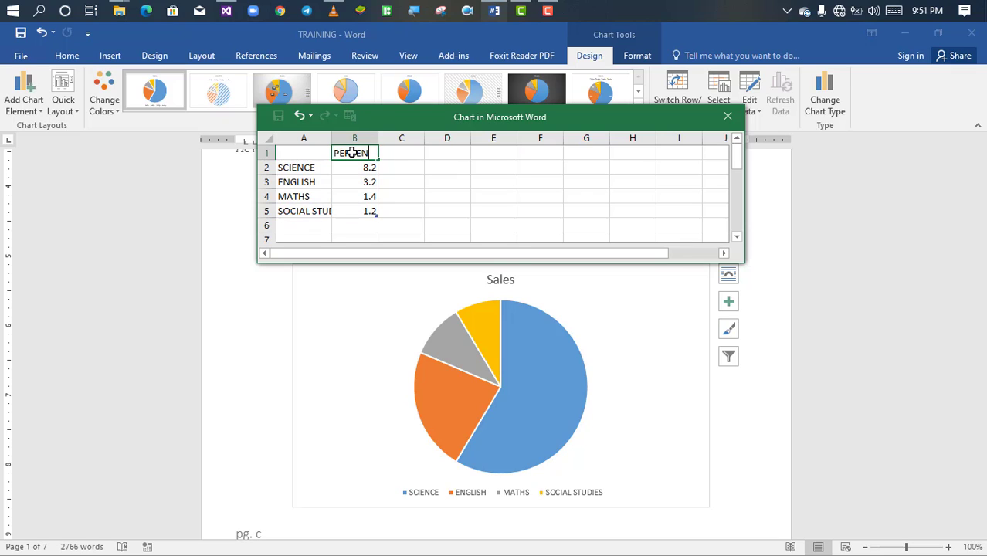
pyautogui.write('TAGE')
pyautogui.press('Return')
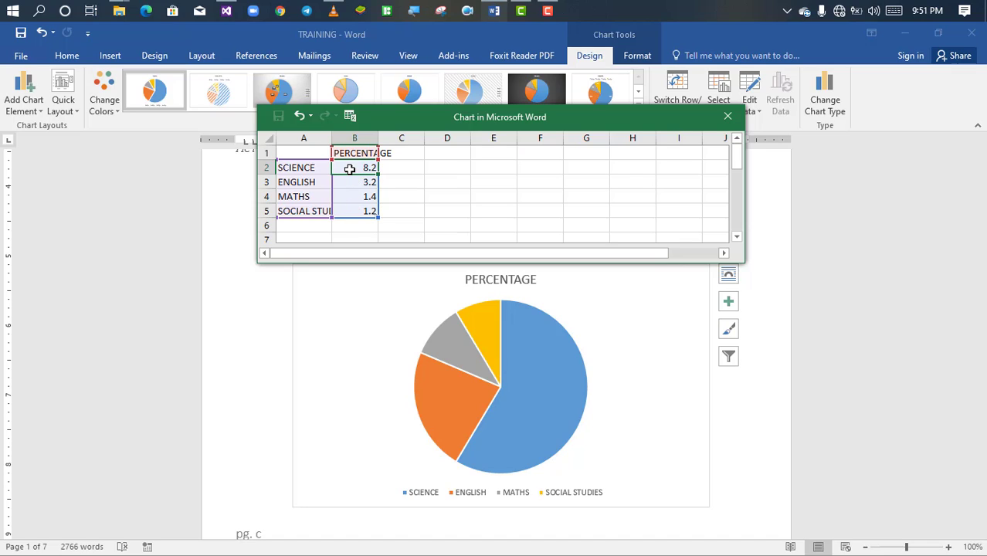
# Step: Set the chart values to 90 for SCIENCE, 40 for ENGLISH, 100 for MATHS and 130 for SOCIAL STUDIES
pyautogui.click(359, 229)
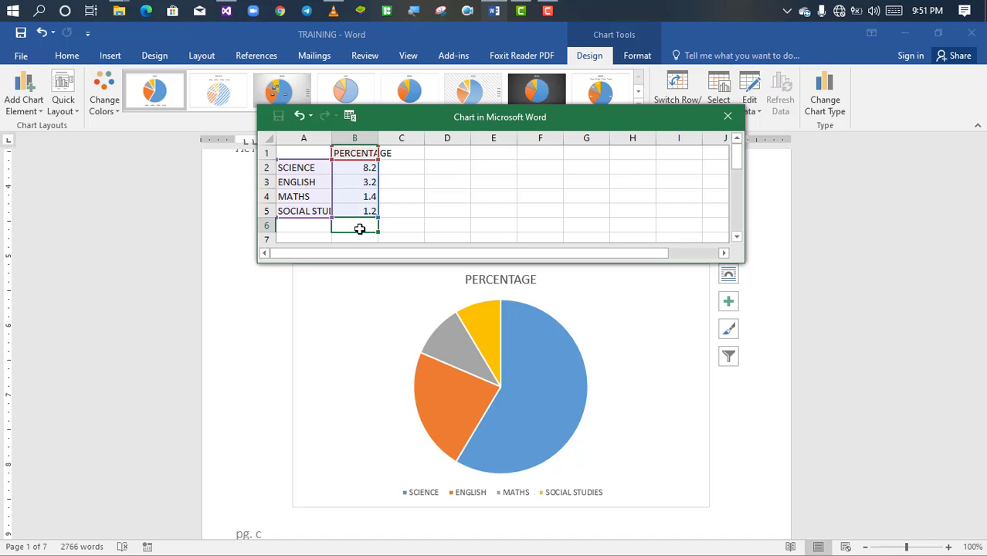
pyautogui.click(344, 167)
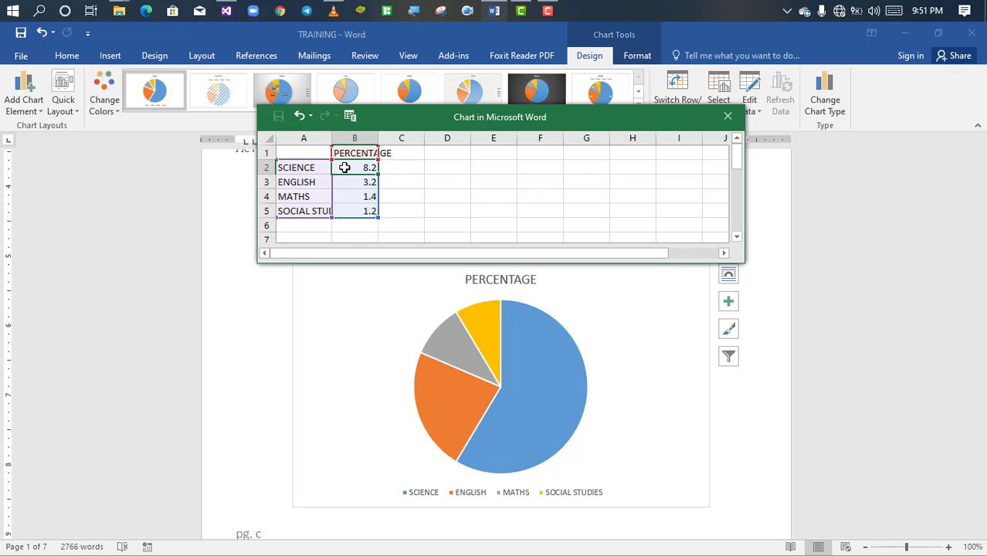
pyautogui.write('90')
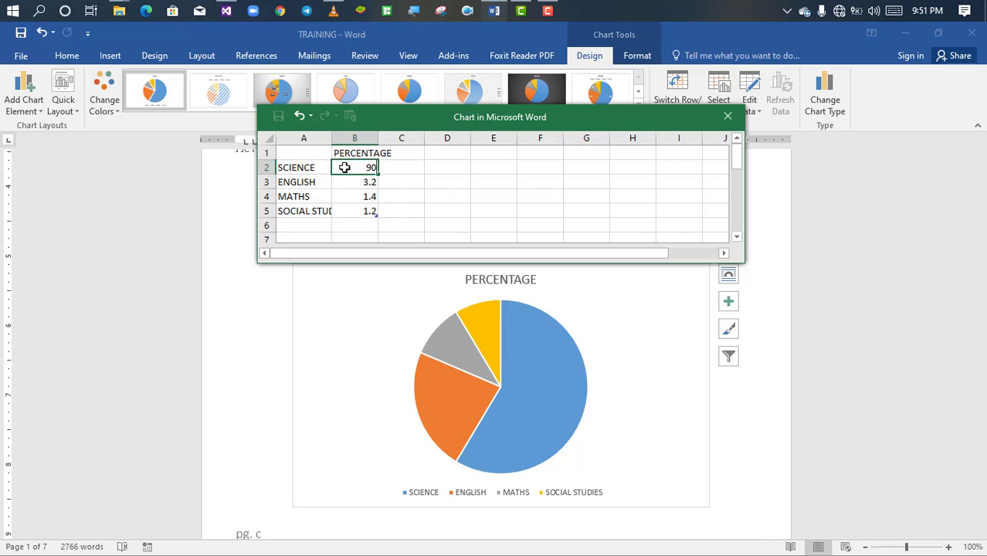
pyautogui.press('Return')
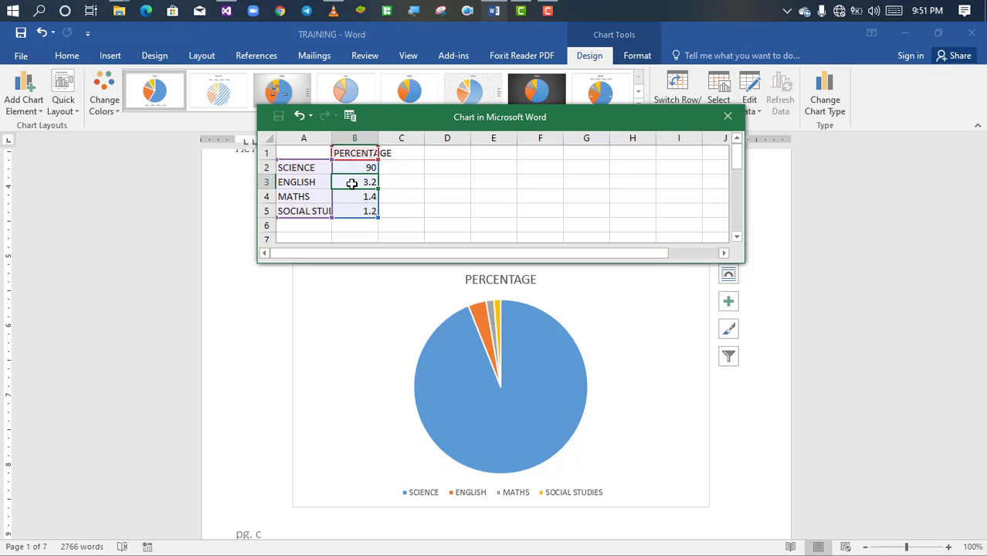
pyautogui.write('40')
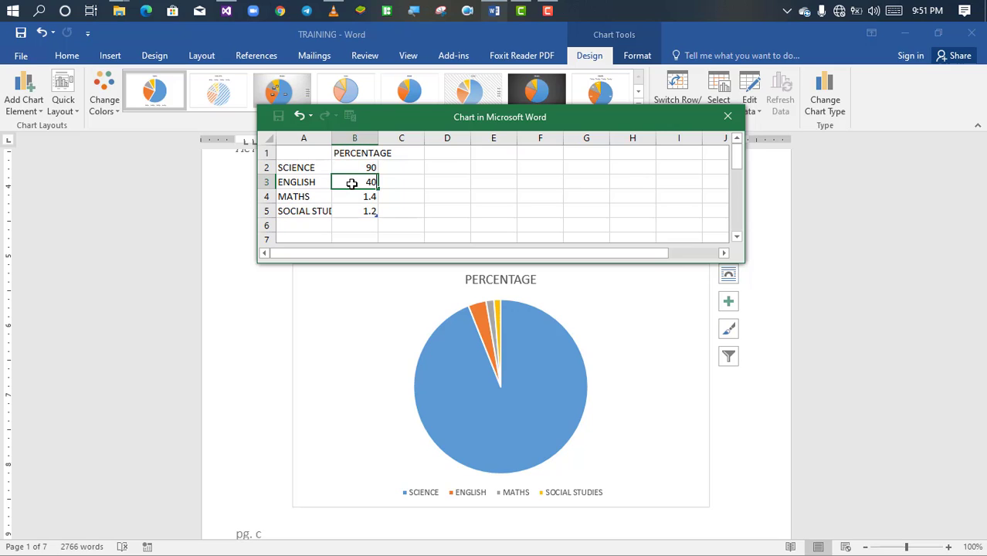
pyautogui.press('Return')
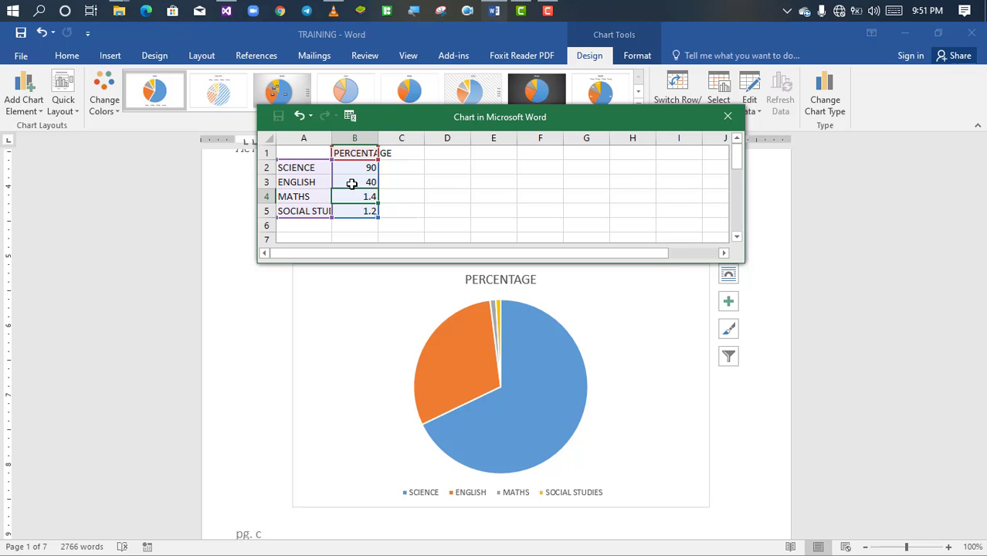
pyautogui.write('100')
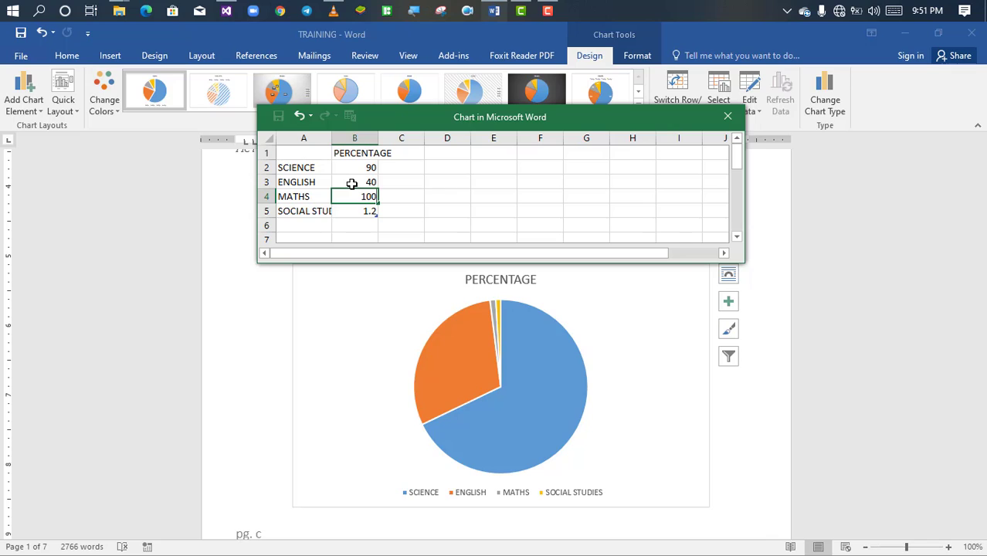
pyautogui.press('Return')
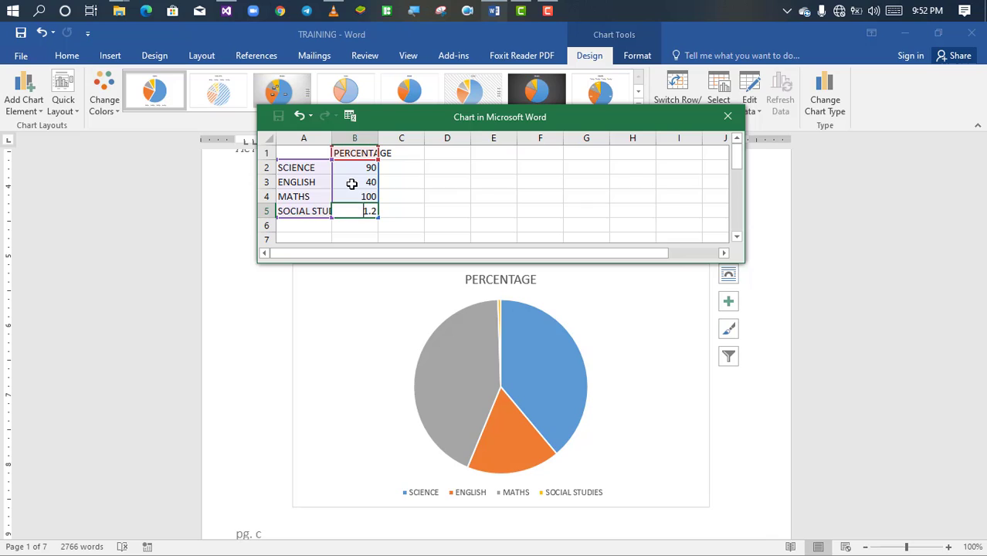
pyautogui.write('130')
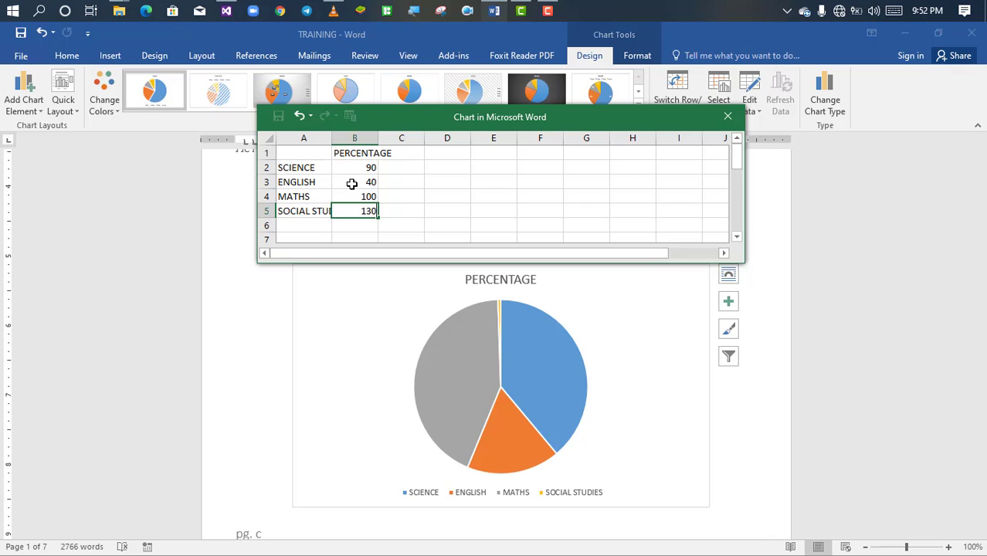
pyautogui.press('Return')
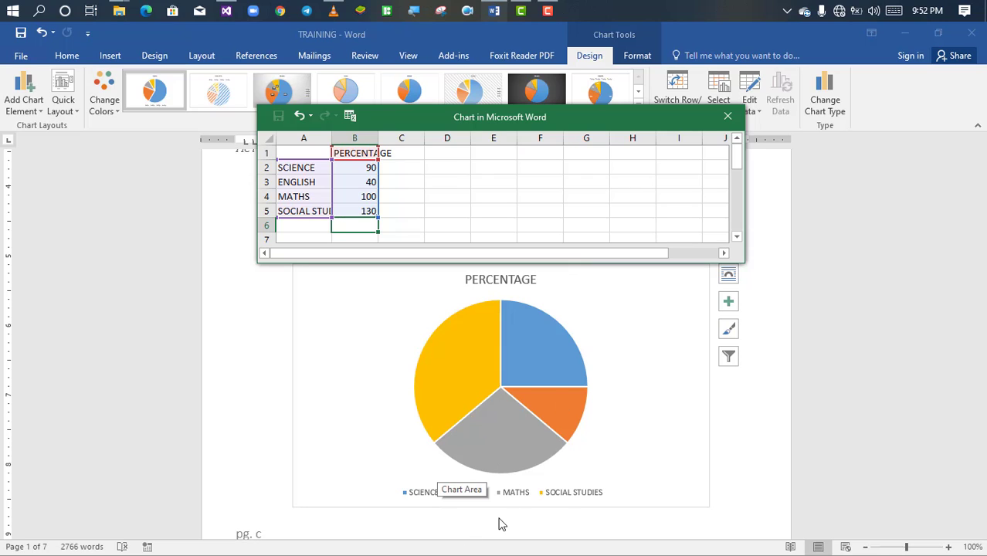
# Step: Retitle the chart by changing the series heading in cell B1 to PIE CHART
pyautogui.click(728, 302)
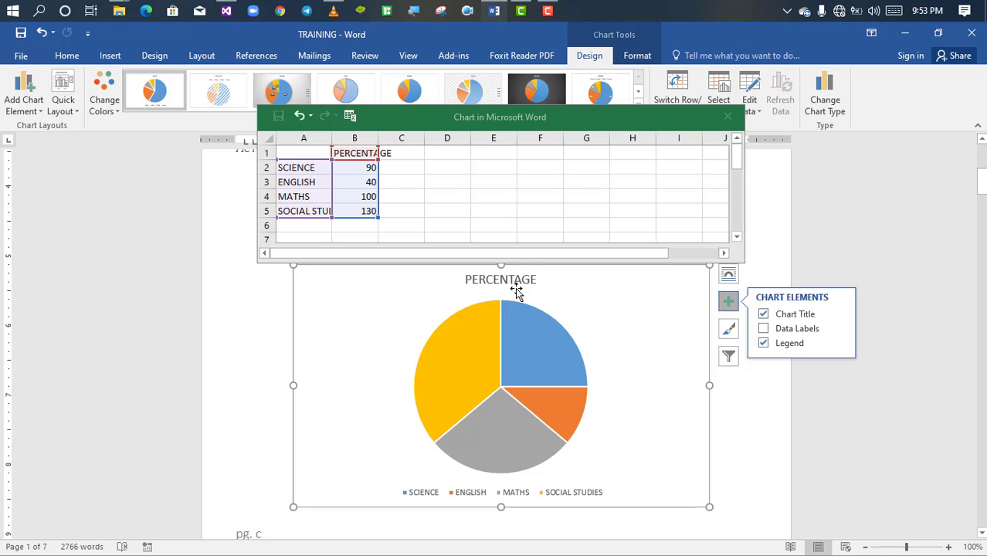
pyautogui.click(355, 157)
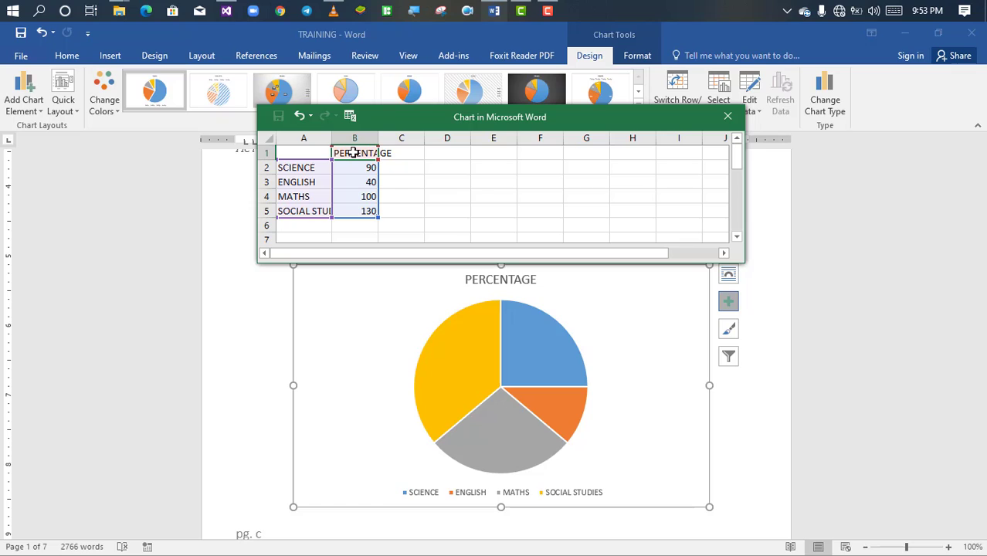
pyautogui.write('P')
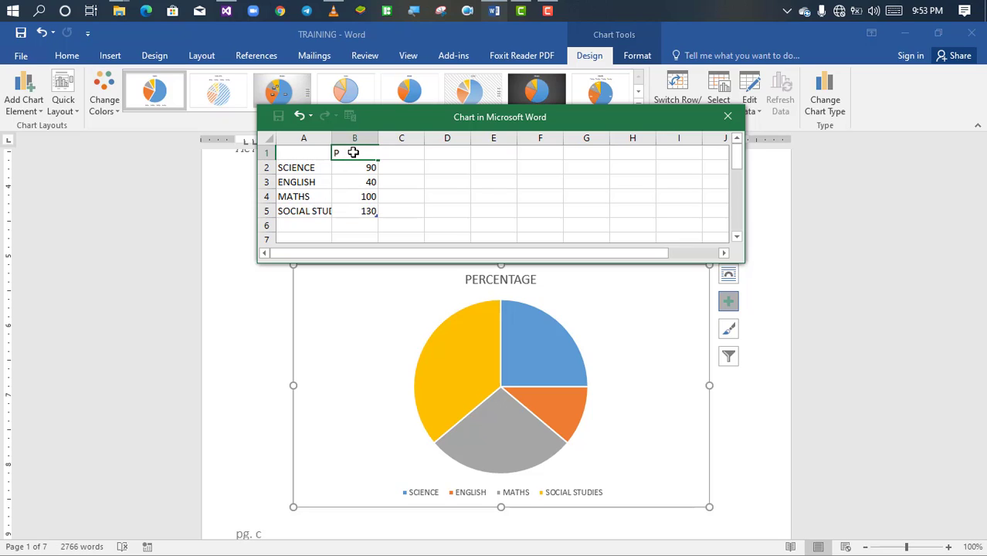
pyautogui.write('IE CHART')
pyautogui.press('Return')
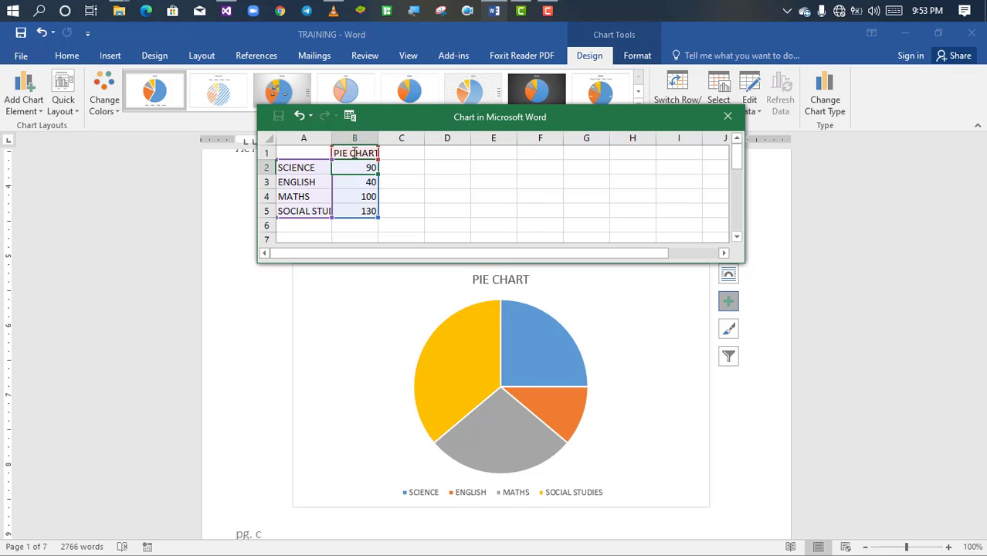
# Step: Add data labels to the pie chart and position them at Outside End
pyautogui.click(730, 303)
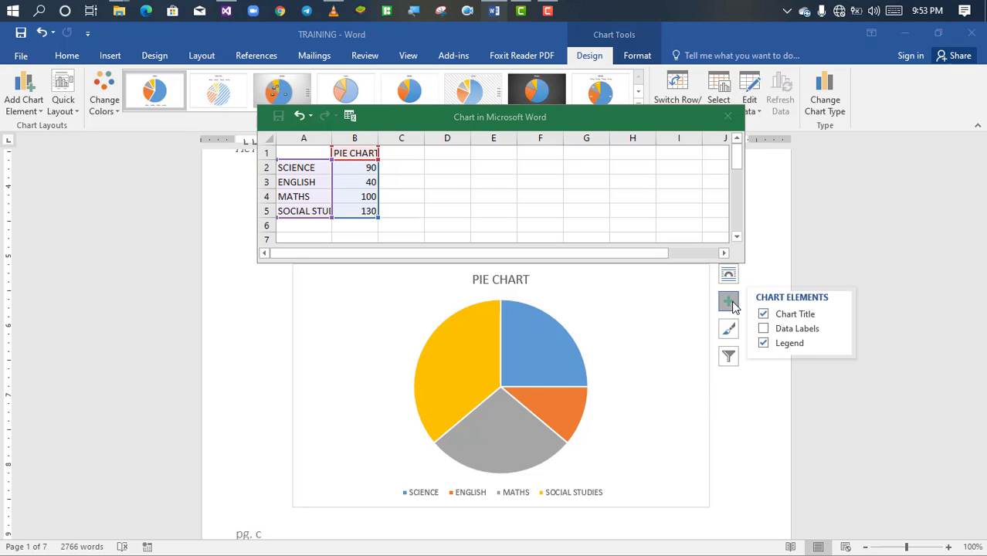
pyautogui.click(778, 330)
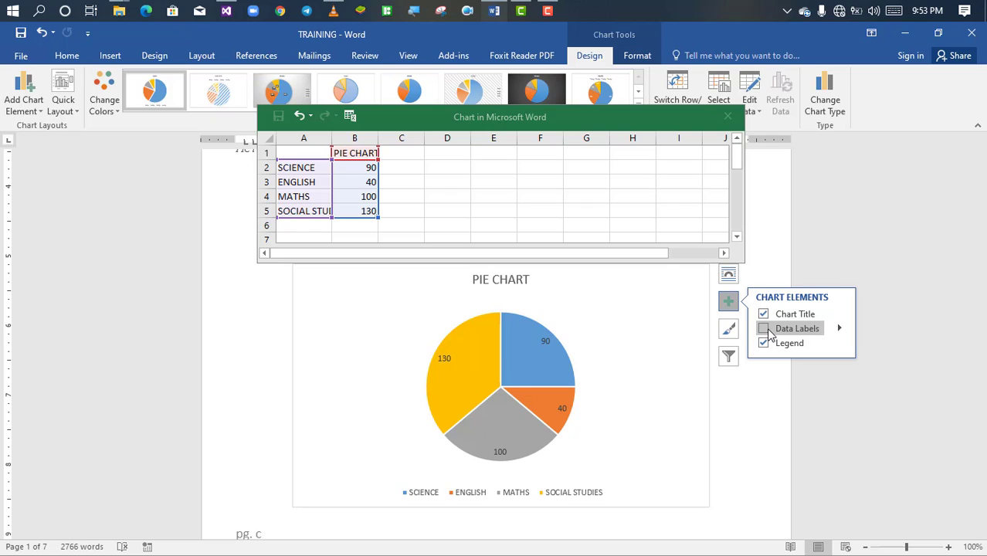
pyautogui.click(838, 332)
pyautogui.click(817, 329)
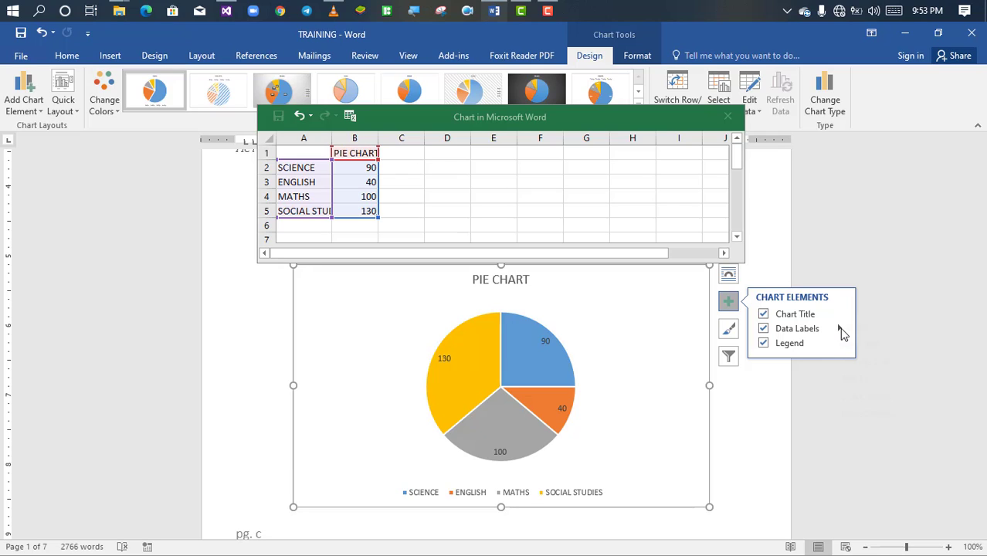
pyautogui.click(840, 330)
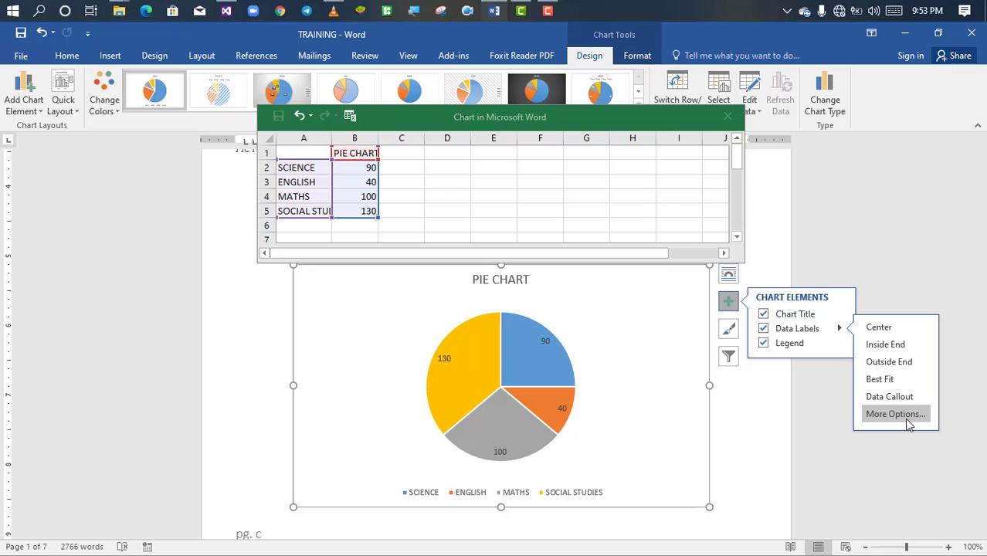
pyautogui.click(889, 365)
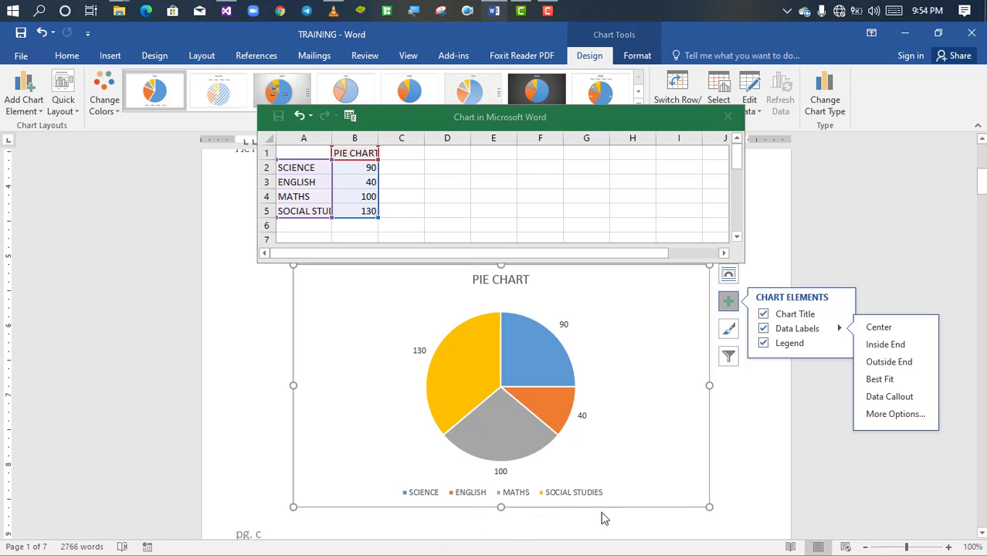
# Step: Place the pie chart's legend to the right of the pie and close the chart data sheet
pyautogui.click(764, 348)
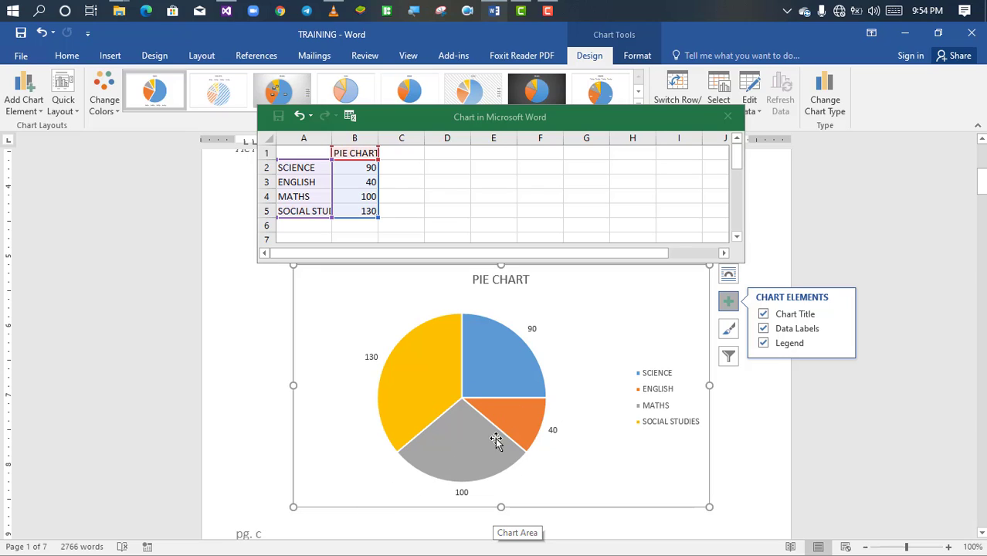
pyautogui.click(770, 442)
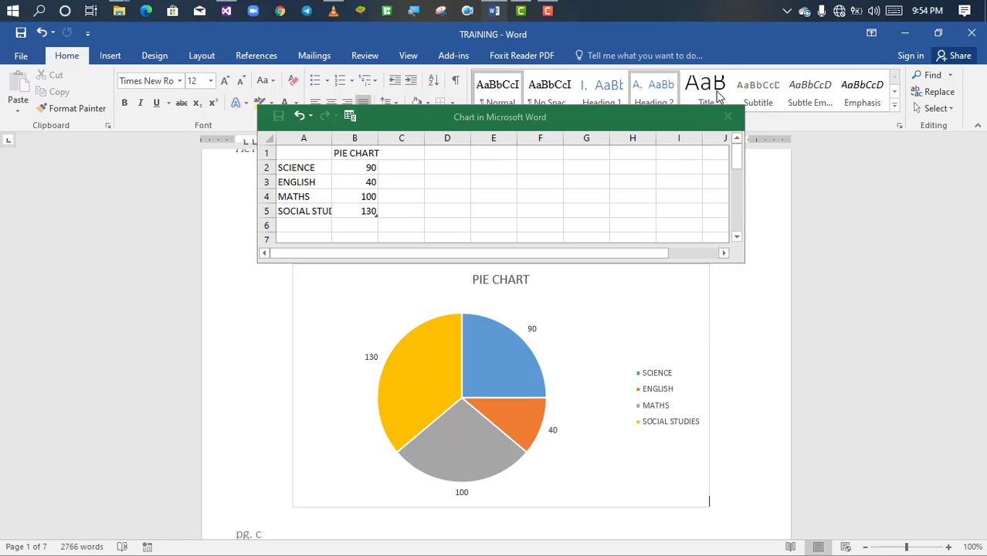
pyautogui.click(726, 119)
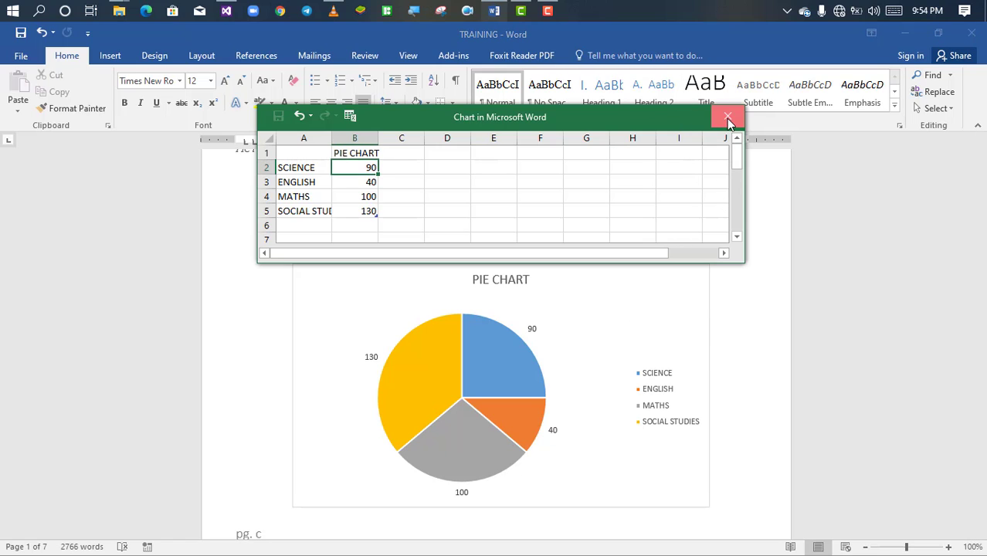
pyautogui.click(726, 120)
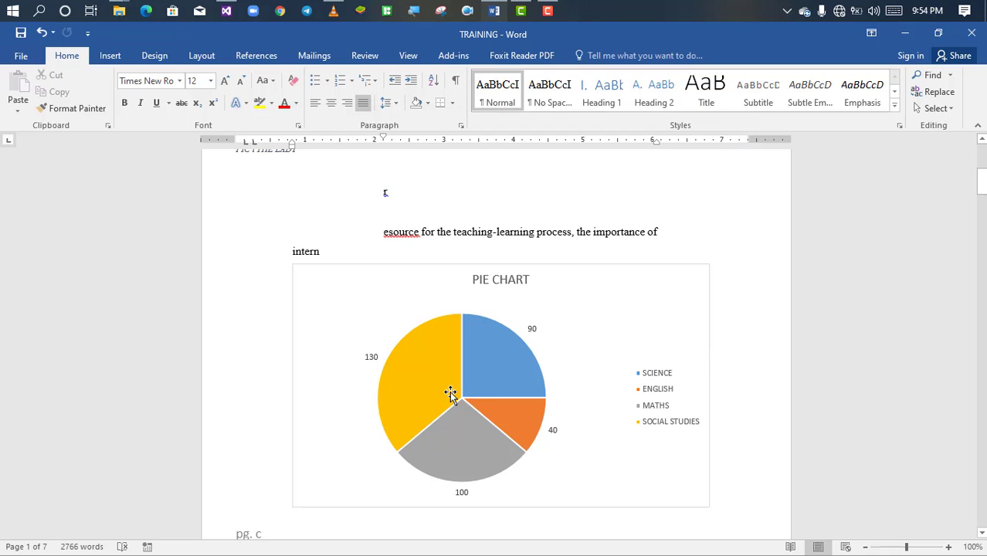
# Step: Insert a Stacked Bar chart into the first paragraph beginning "Primarily you need to be aware" on page 2
pyautogui.moveTo(492, 417)
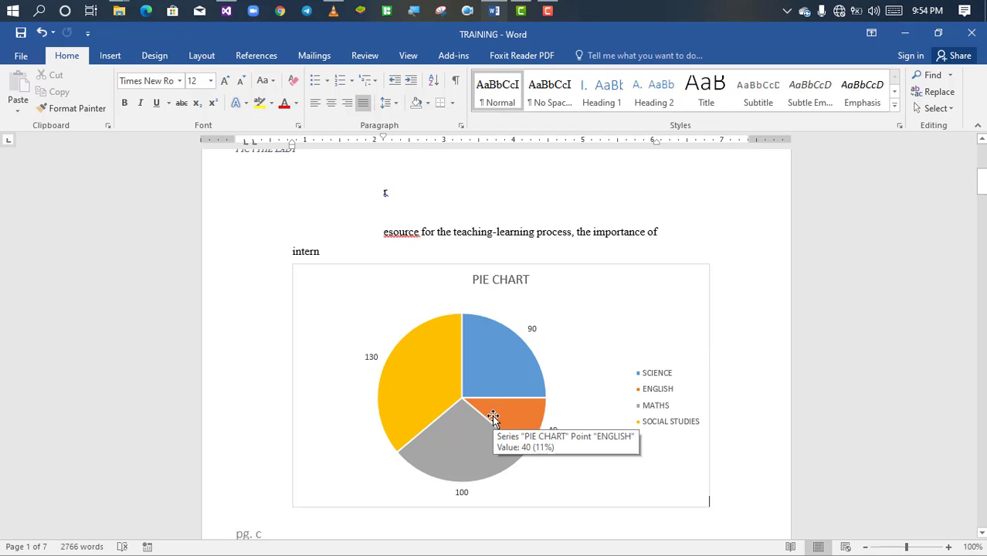
pyautogui.scroll(-8, 492, 418)
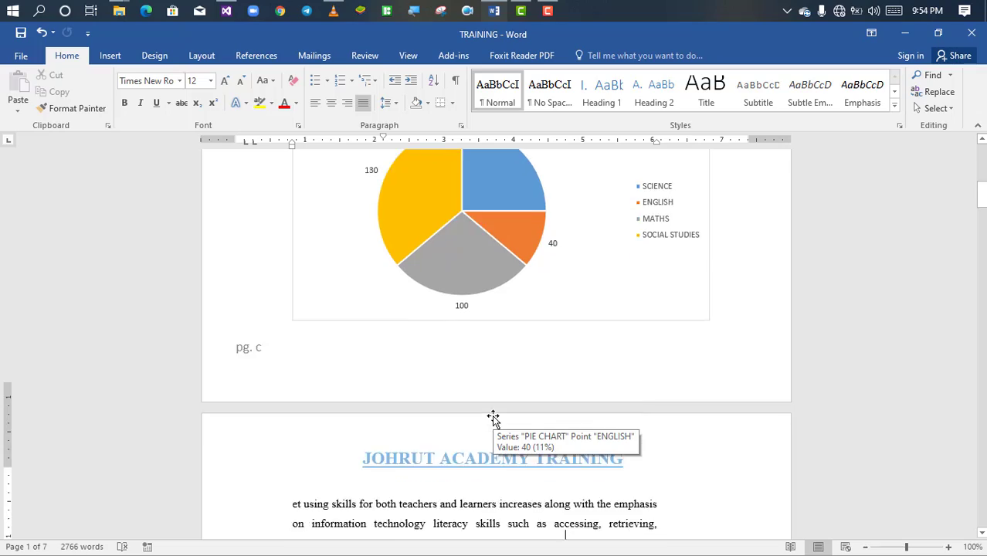
pyautogui.scroll(-5, 492, 417)
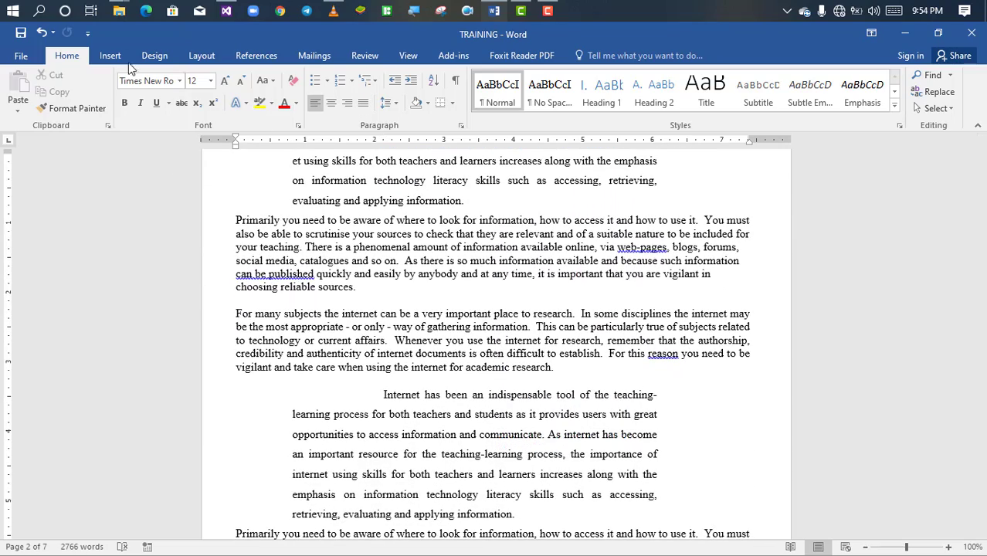
pyautogui.click(110, 56)
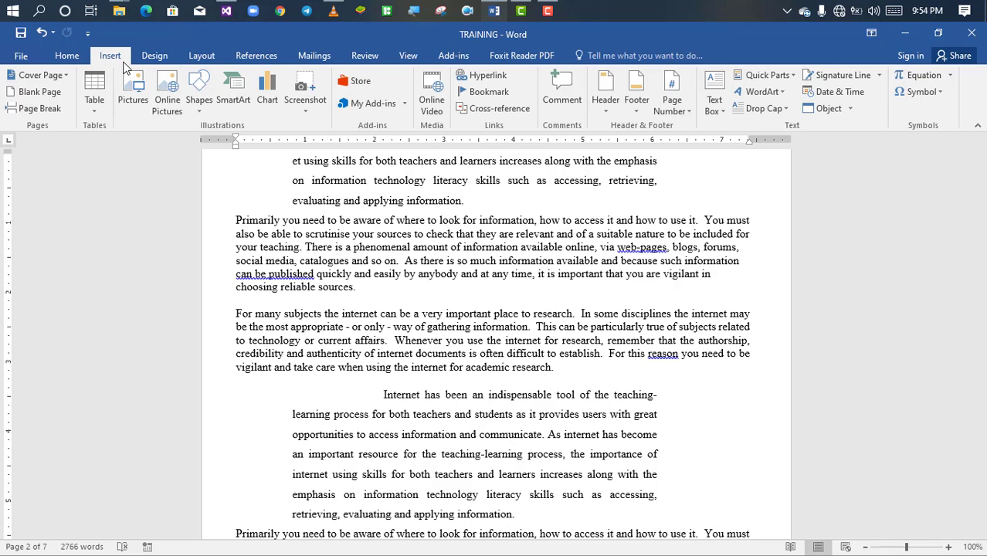
pyautogui.click(270, 89)
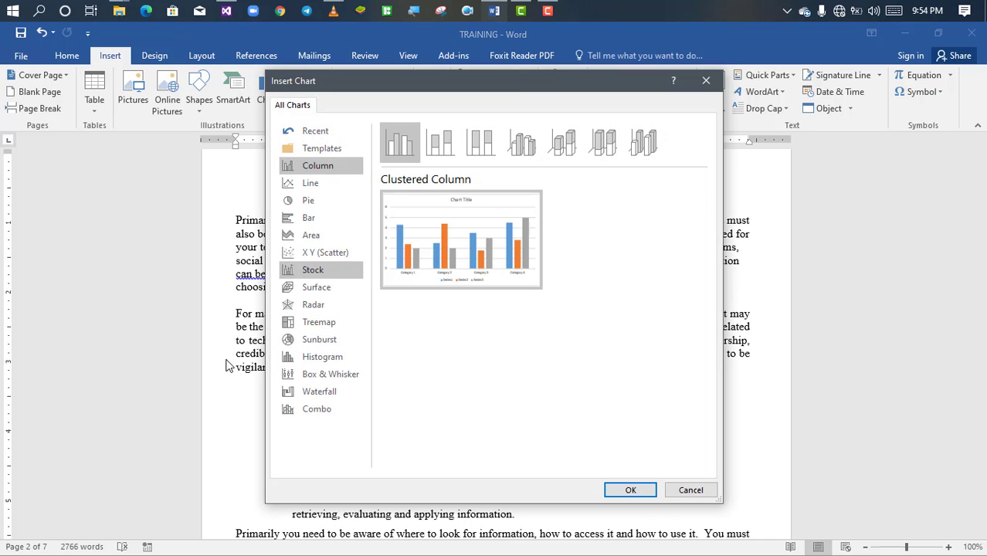
pyautogui.click(316, 223)
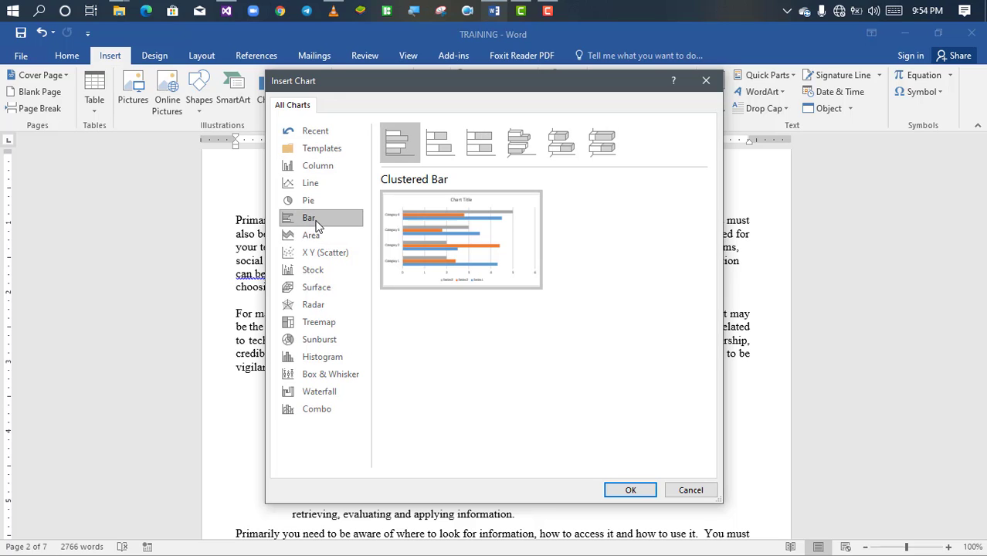
pyautogui.click(443, 151)
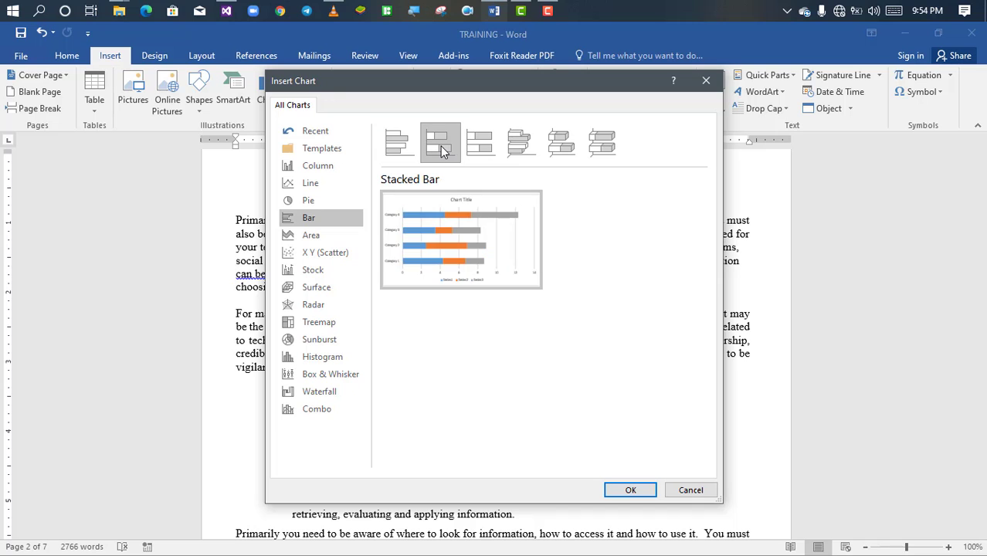
pyautogui.click(635, 493)
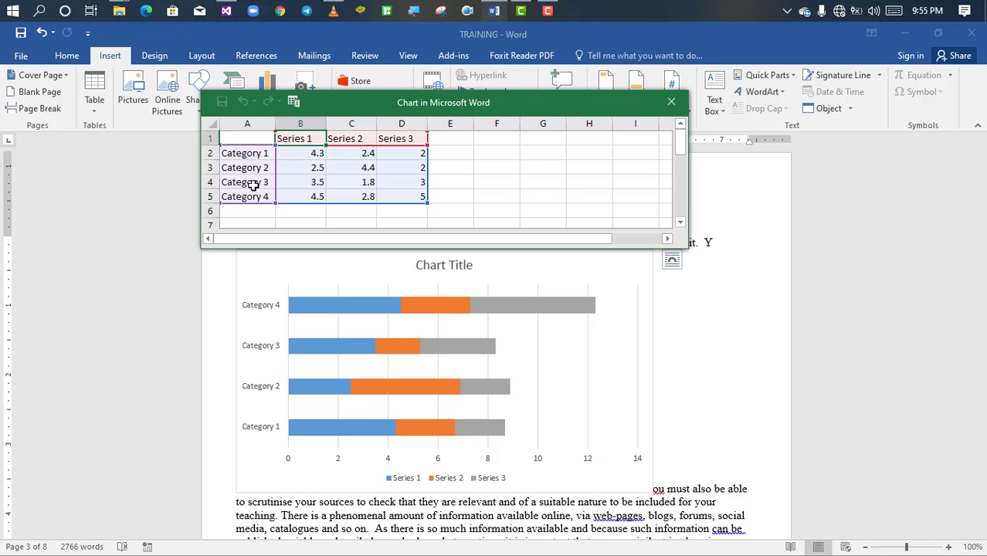
# Step: Name the bar chart's four categories MATHS, ENGLISH, SCIENCE and SOCIAL in cells A2 to A5 of the chart data
pyautogui.click(248, 154)
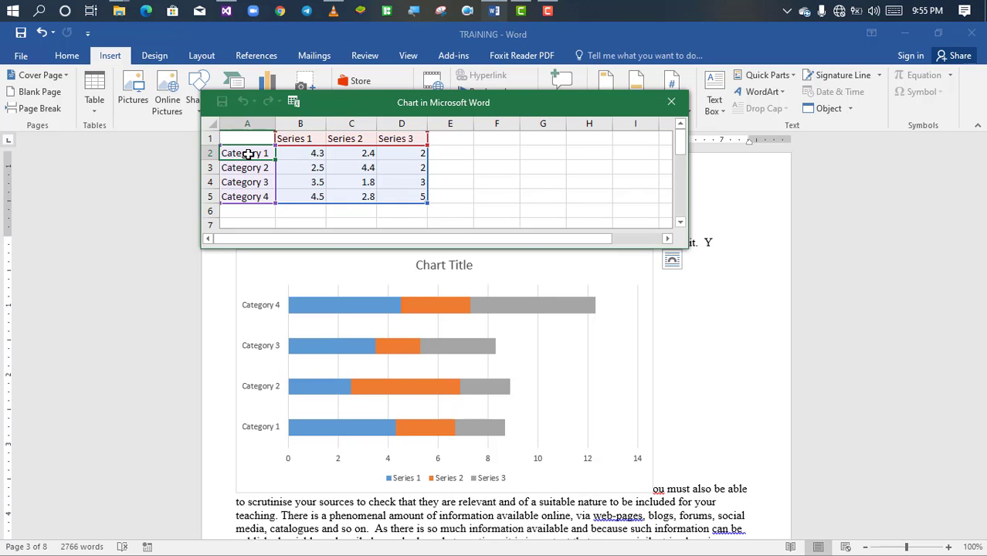
pyautogui.write('MATH')
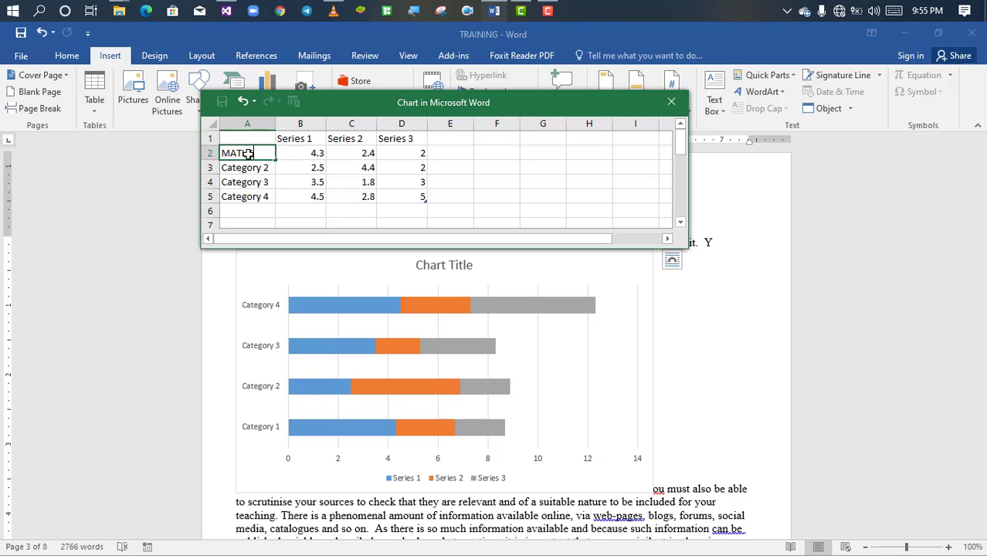
pyautogui.write('S')
pyautogui.press('Return')
pyautogui.write('EN')
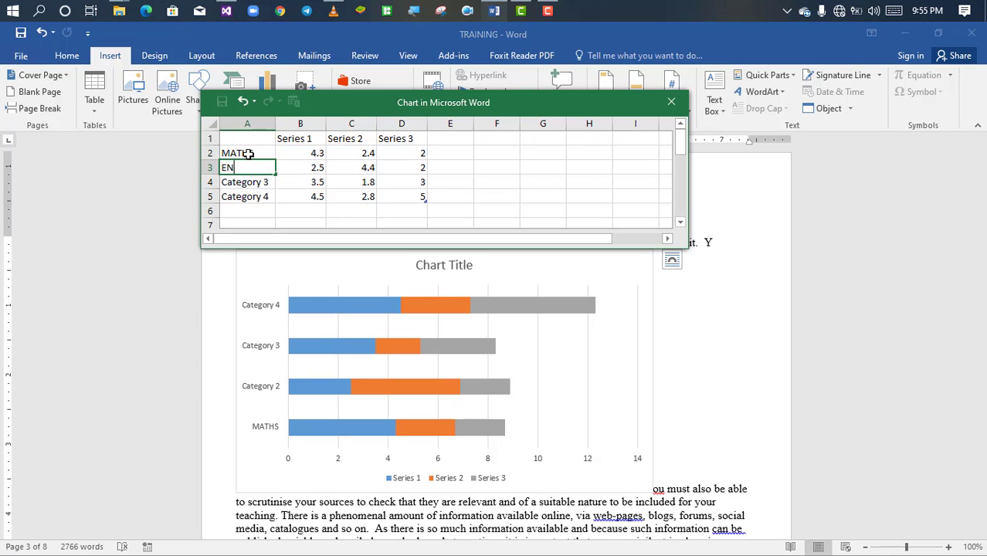
pyautogui.write('GLISH')
pyautogui.press('Return')
pyautogui.write('S')
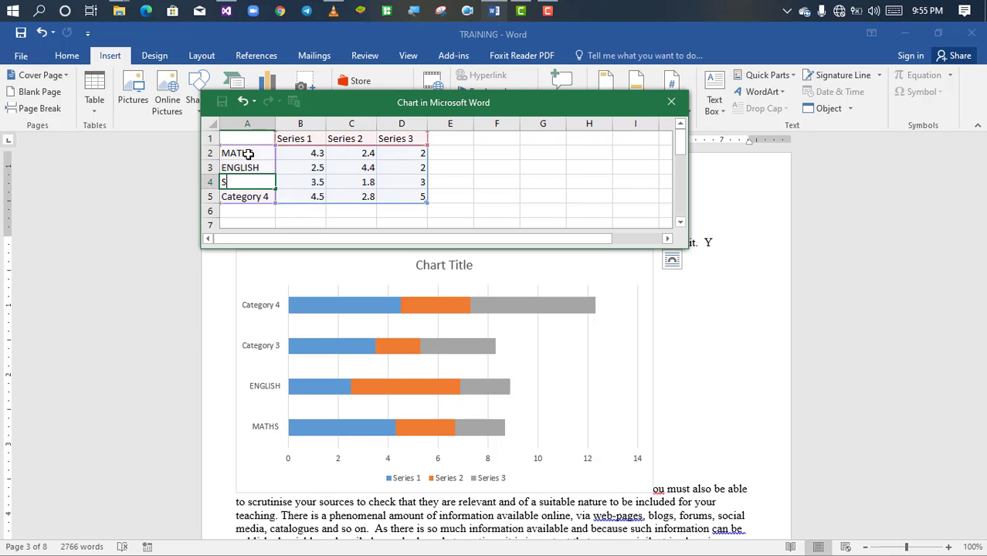
pyautogui.write('CIENCE')
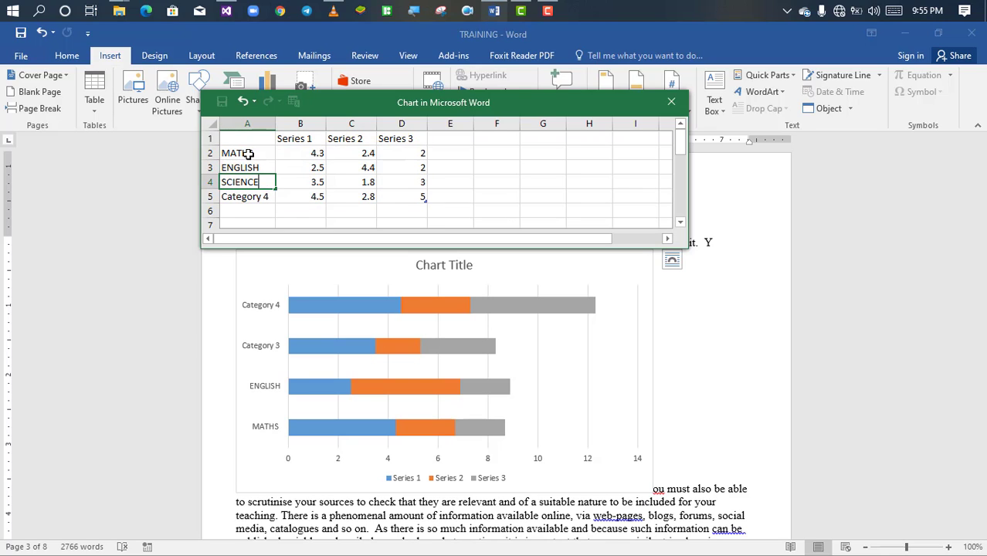
pyautogui.press('Return')
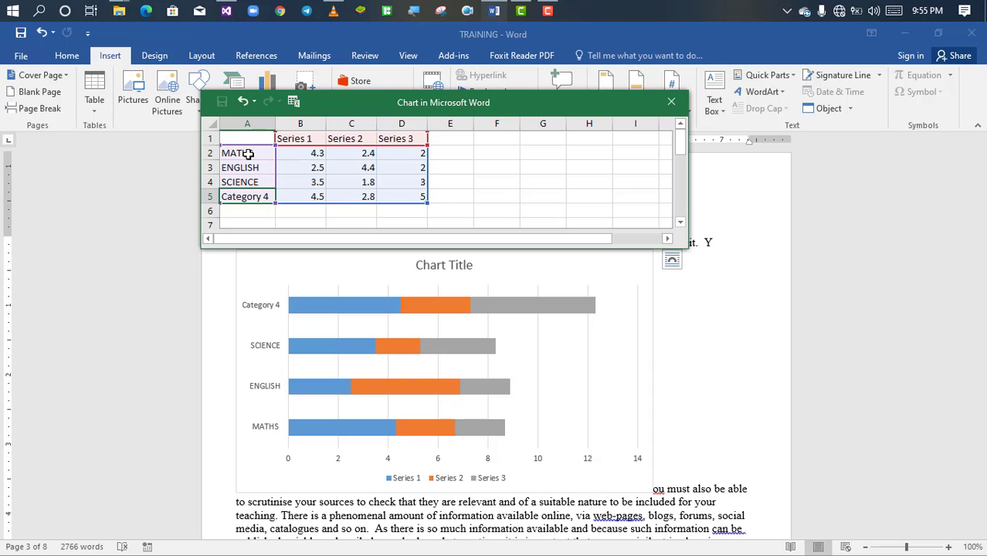
pyautogui.write('SOCIA')
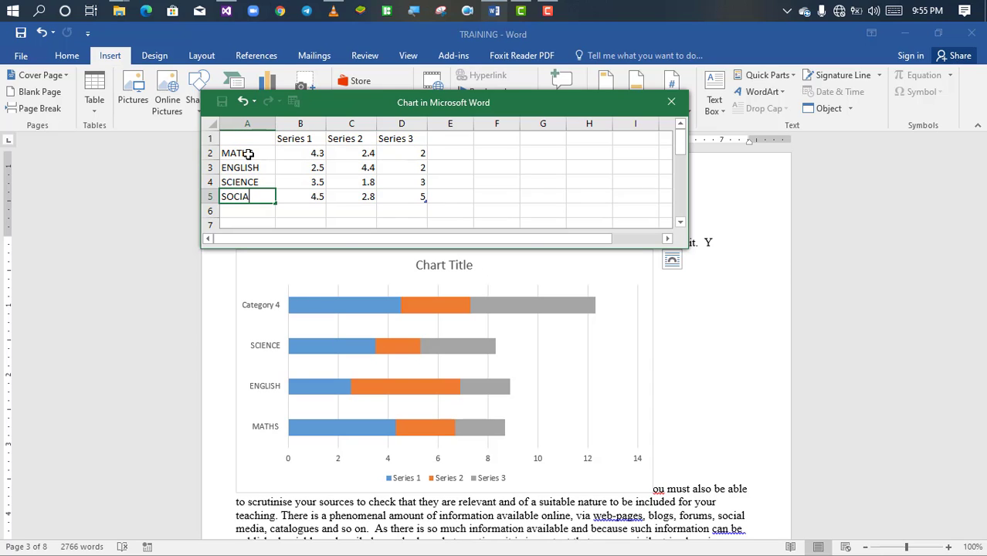
pyautogui.write('L')
pyautogui.press('Return')
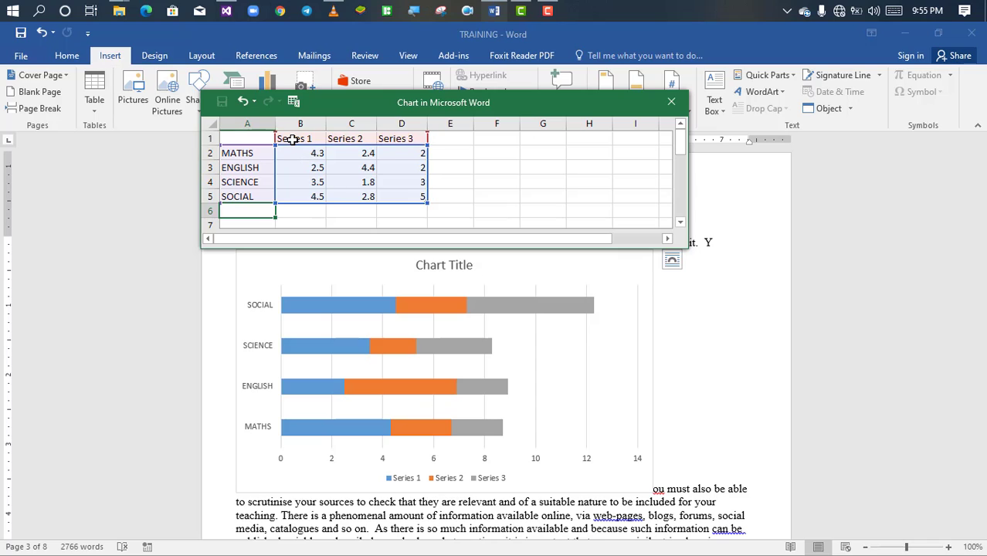
# Step: Rename the three series headings in cells B1 to D1 as JHS 1, JHS 2 and JHS 3
pyautogui.click(292, 139)
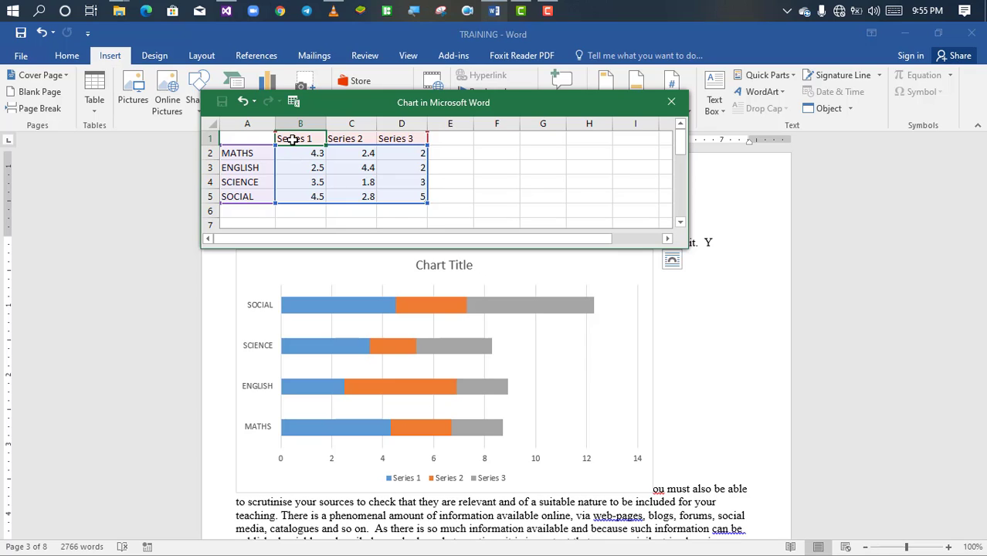
pyautogui.write('B')
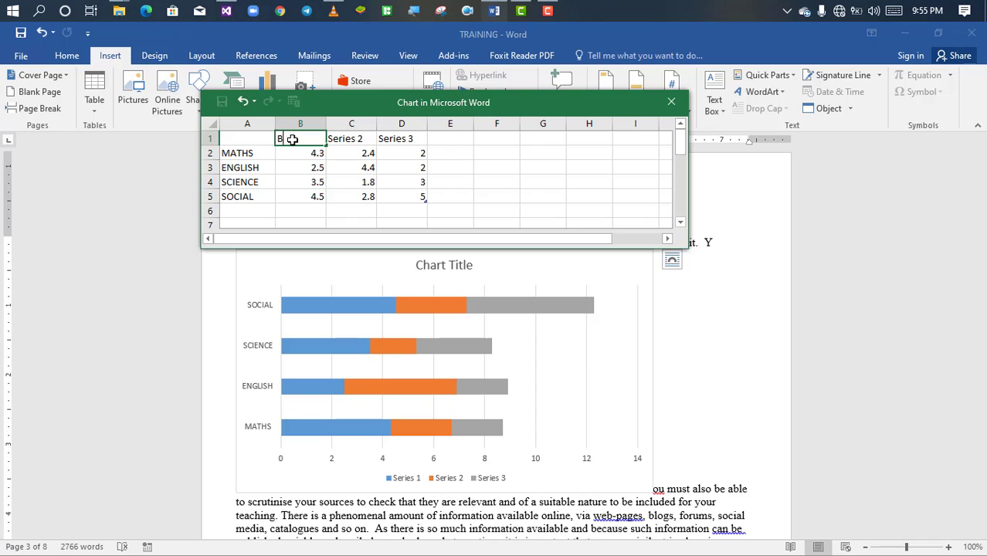
pyautogui.press('BackSpace')
pyautogui.write('JHS 1')
pyautogui.press('Tab')
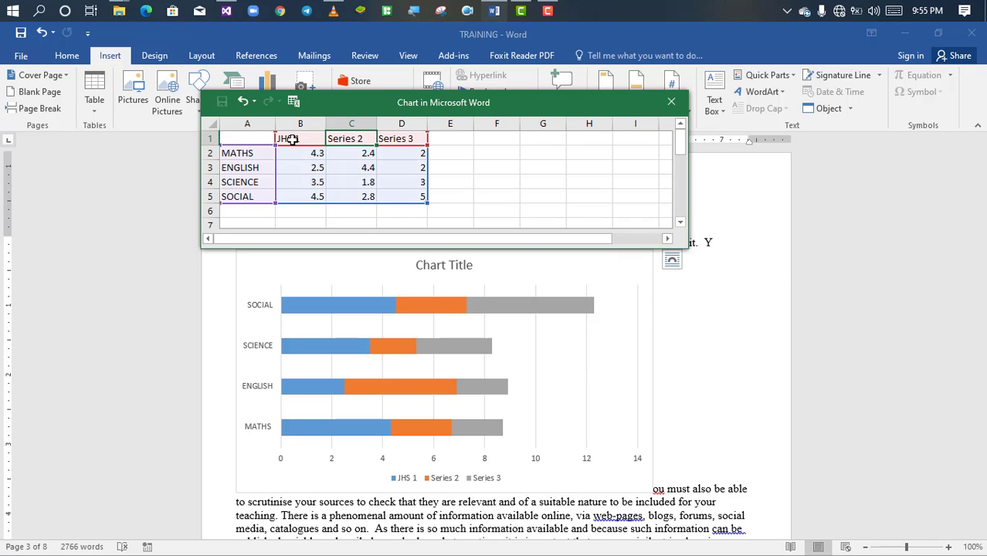
pyautogui.write('J')
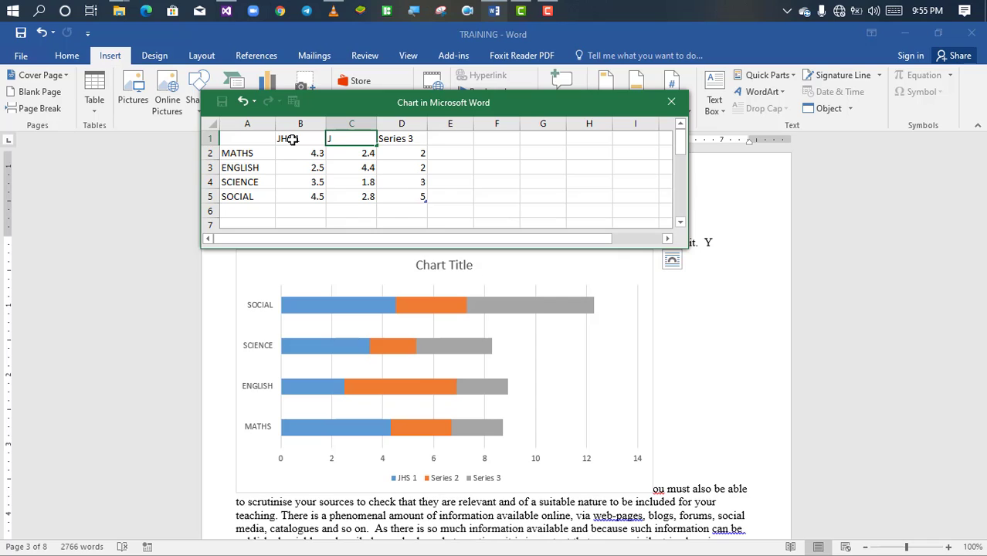
pyautogui.write('HS 2')
pyautogui.press('Tab')
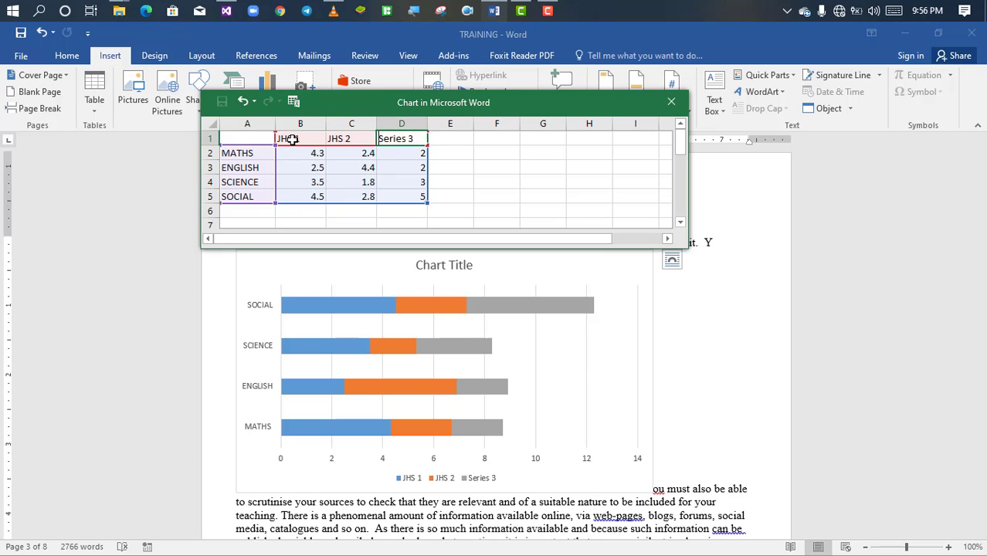
pyautogui.write('JHS 3')
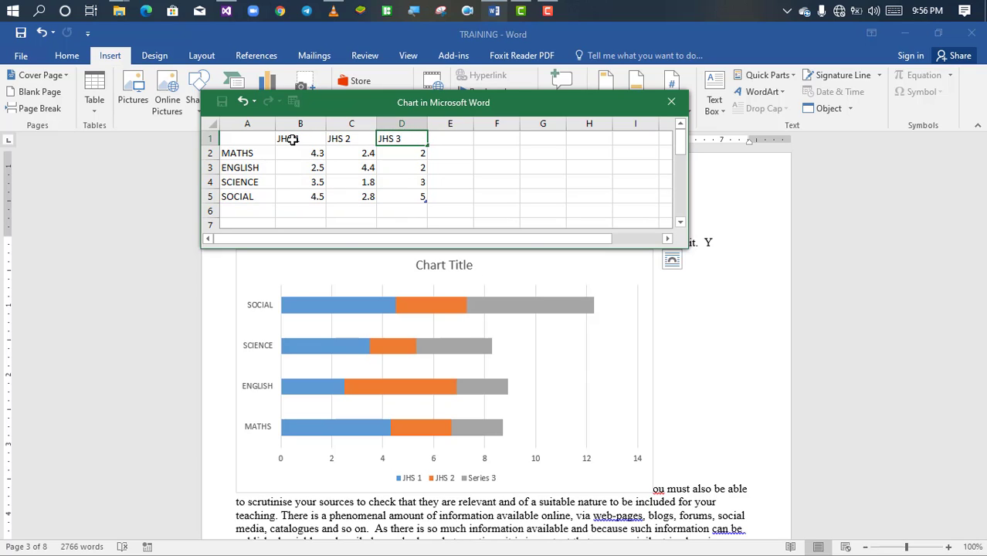
pyautogui.press('Return')
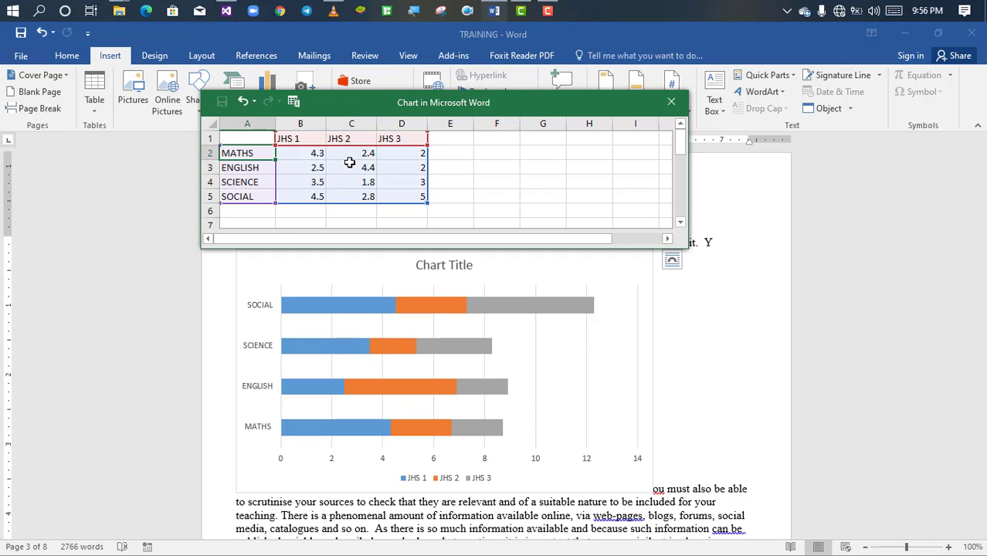
# Step: Set the JHS 1 value for MATHS to 20 in the chart data
pyautogui.click(302, 154)
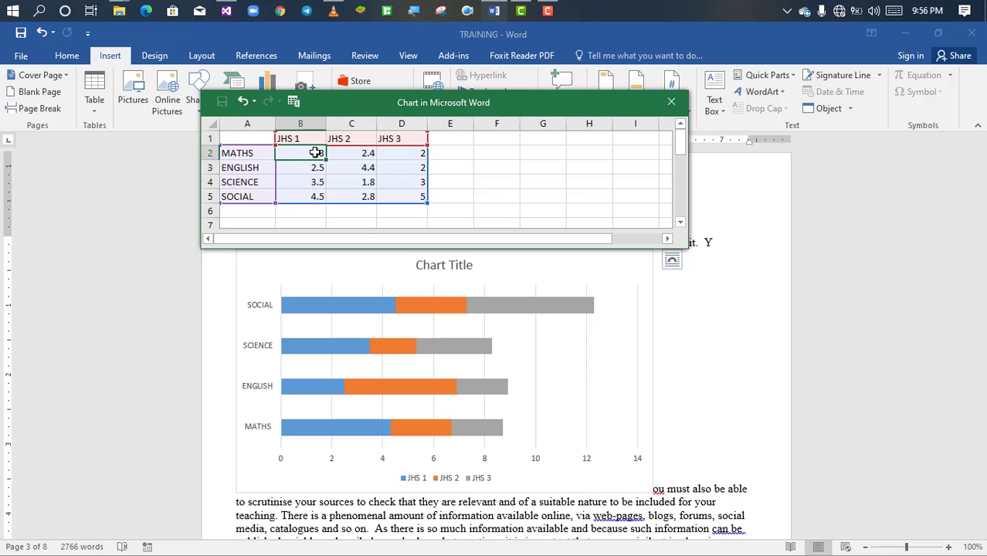
pyautogui.write('20')
pyautogui.press('Return')
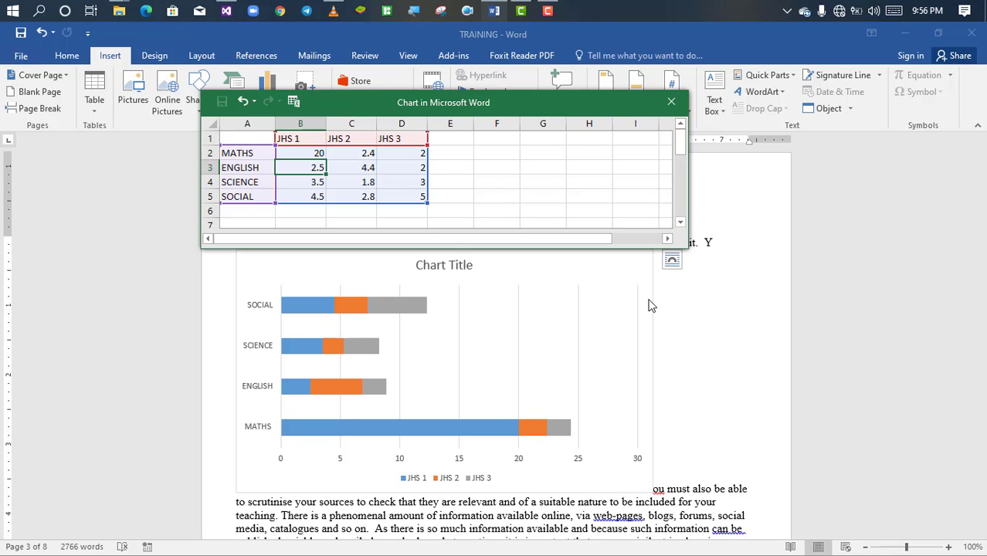
# Step: Open the list of chart elements for the stacked bar chart
pyautogui.click(580, 360)
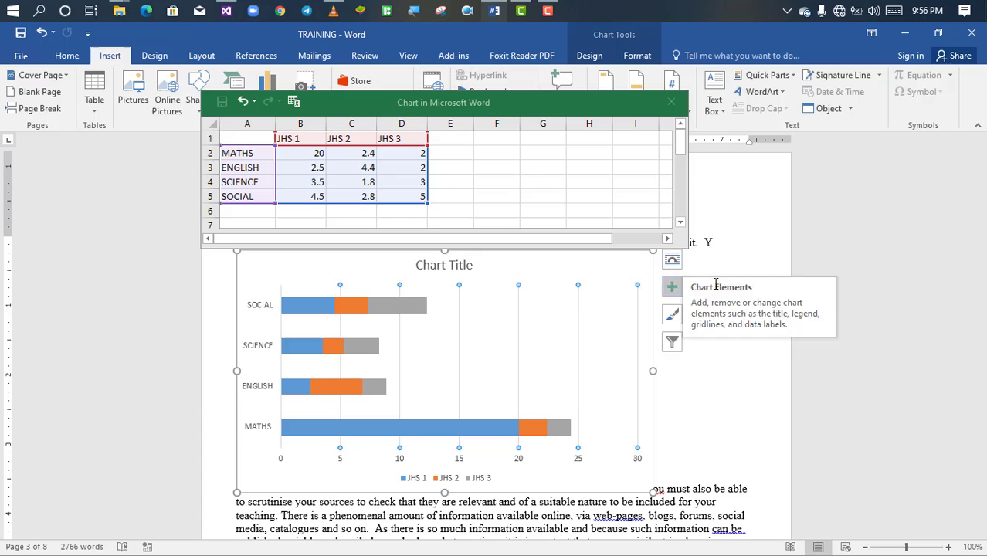
pyautogui.click(673, 289)
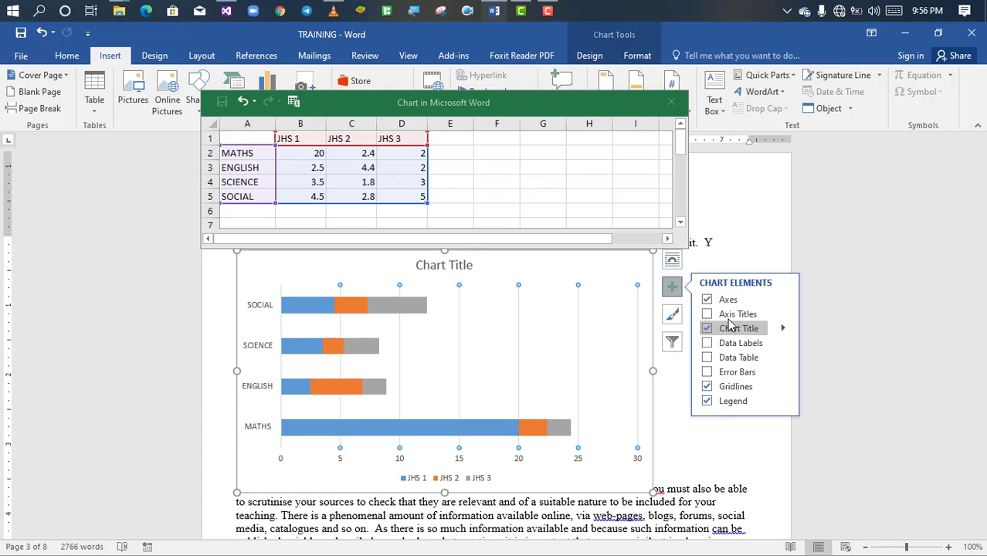